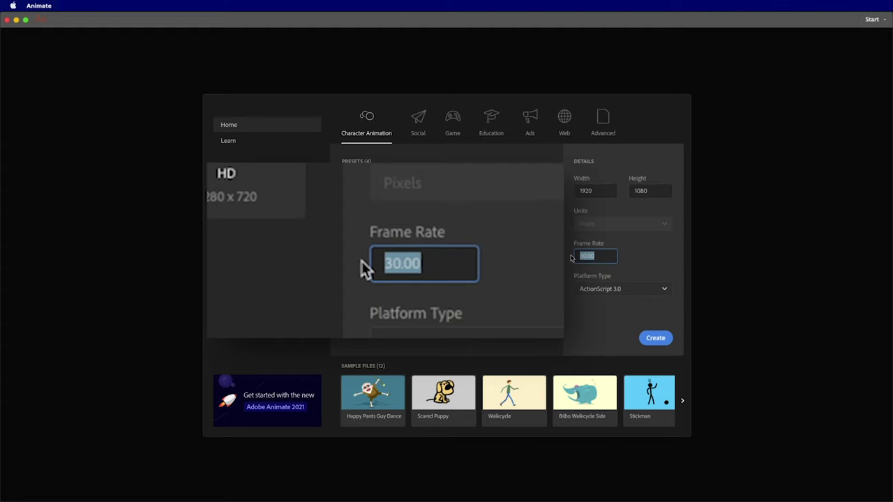
Create a new 1920 × 1080 pixel document with the frame rate set to 24 fps.
text(24)
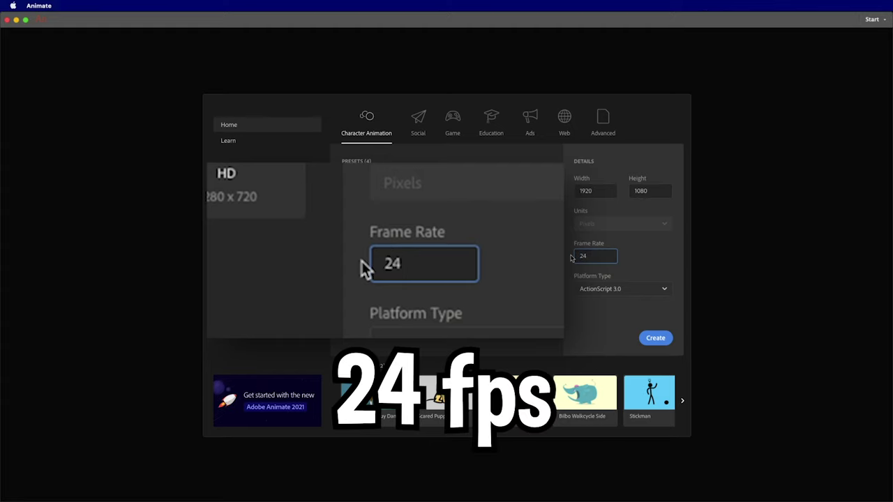
click(596, 191)
drag(596, 191, 577, 197)
drag(649, 190, 621, 192)
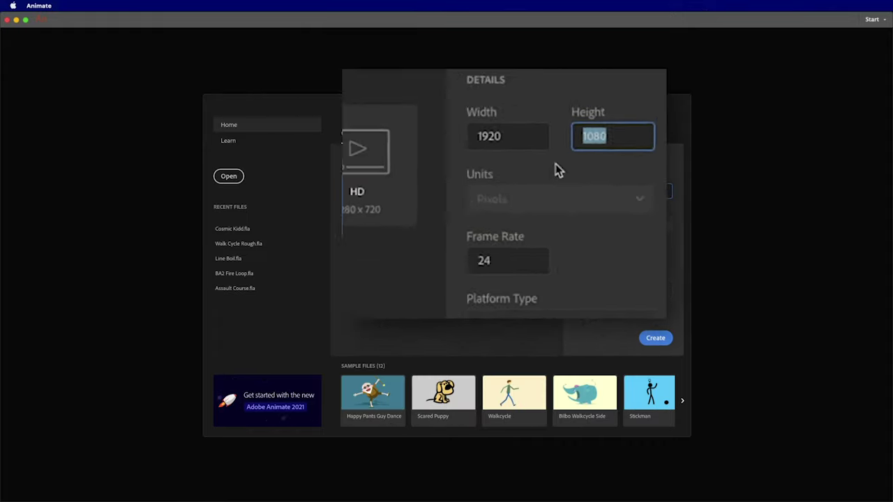
click(657, 342)
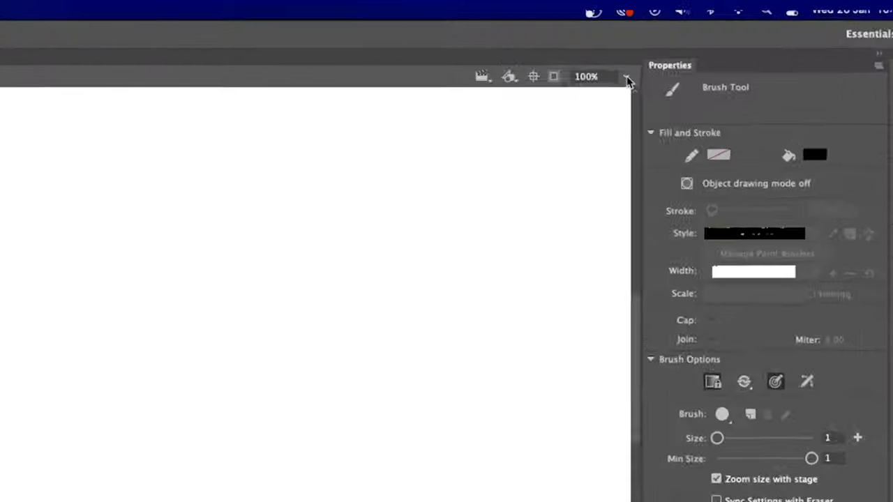
Fit the stage in the window and reduce the timeline's height to give the stage more room.
click(726, 44)
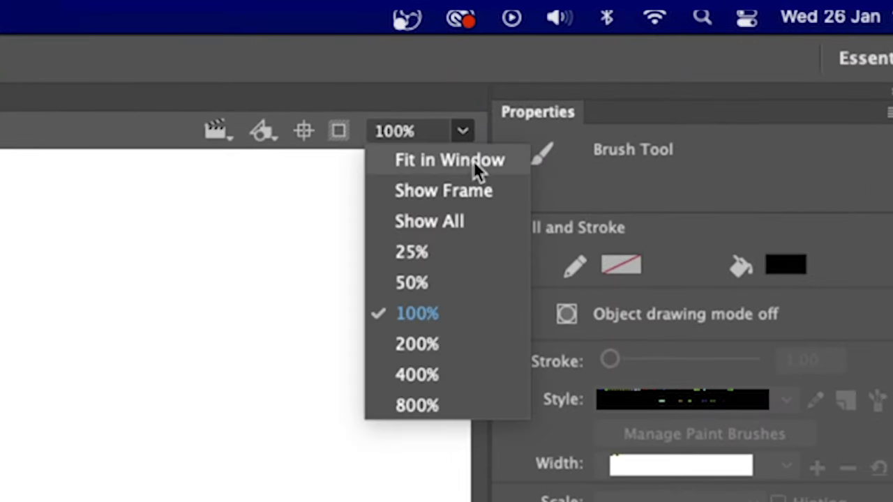
click(473, 161)
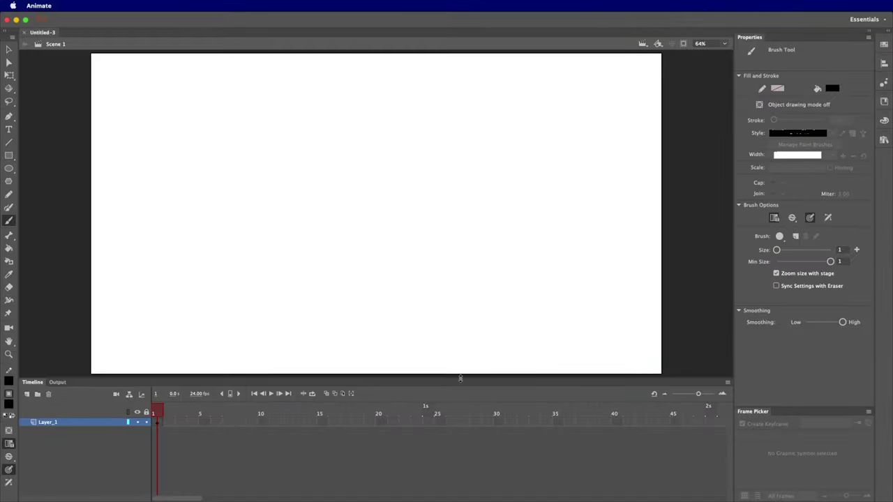
drag(459, 377, 462, 401)
Set the brush size to 6 with pressure sensitivity on and a minimum size of 1, undoing the freehand test strokes.
mouse_move(213, 168)
mouse_down()
mouse_move(460, 279)
mouse_move(482, 328)
mouse_up()
key(ctrl+z)
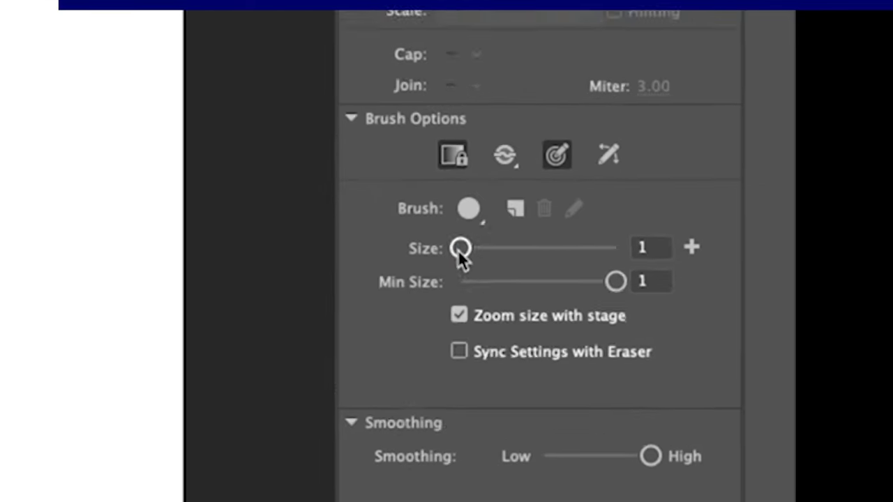
drag(776, 251, 776, 252)
drag(445, 253, 441, 249)
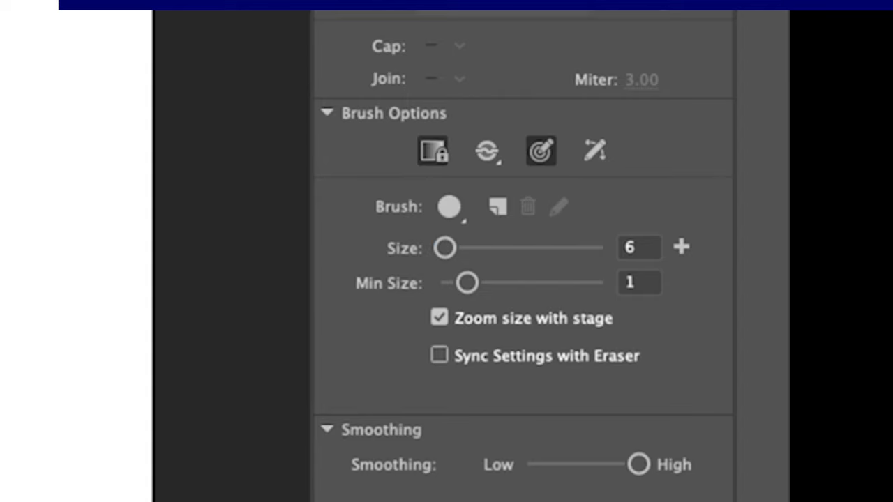
click(543, 152)
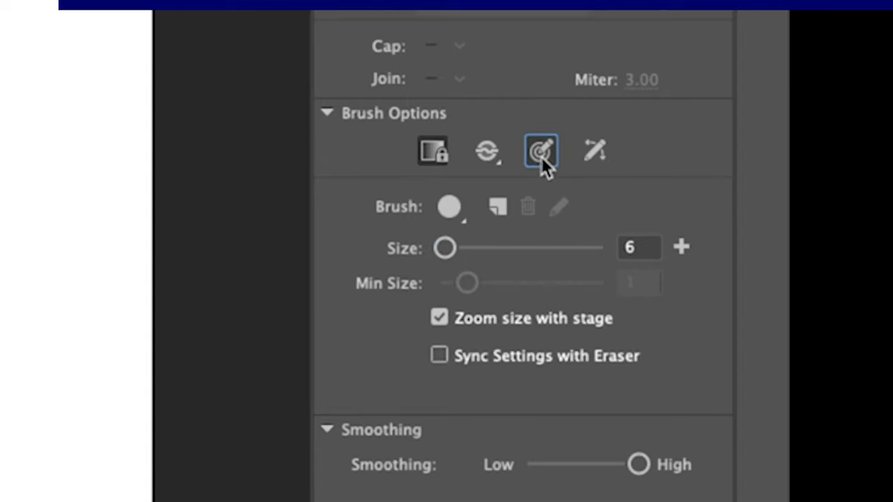
mouse_move(240, 283)
mouse_down()
mouse_move(335, 170)
mouse_move(419, 306)
mouse_move(425, 247)
mouse_move(411, 246)
mouse_up()
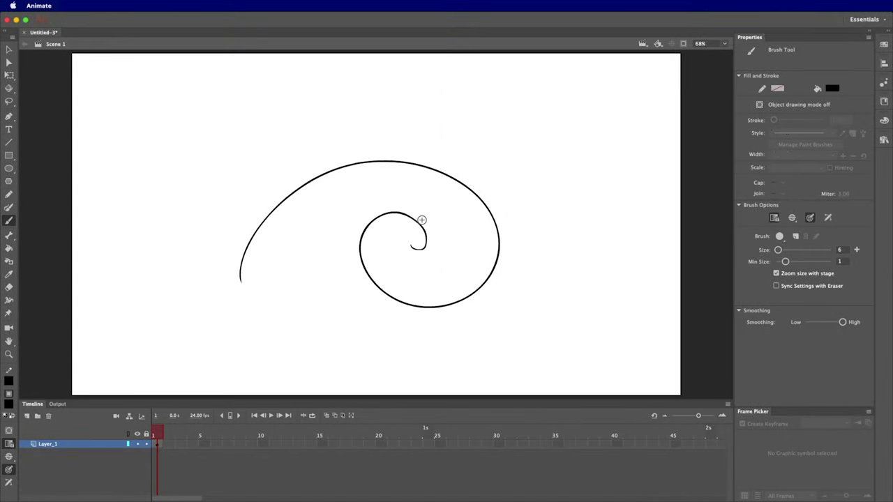
key(super+z)
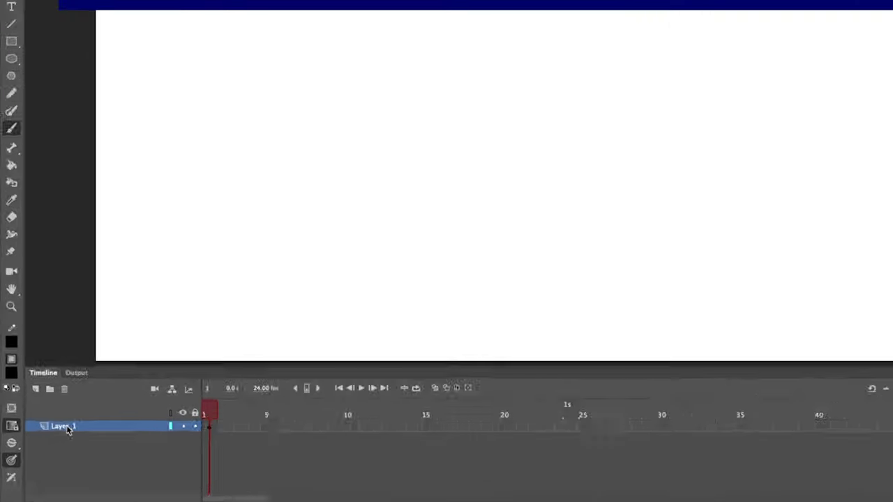
Rename the layer as Ground and draw a straight horizontal ground line across the lower part of the stage.
double_click(52, 445)
text(Cround)
key(Return)
key(shift)
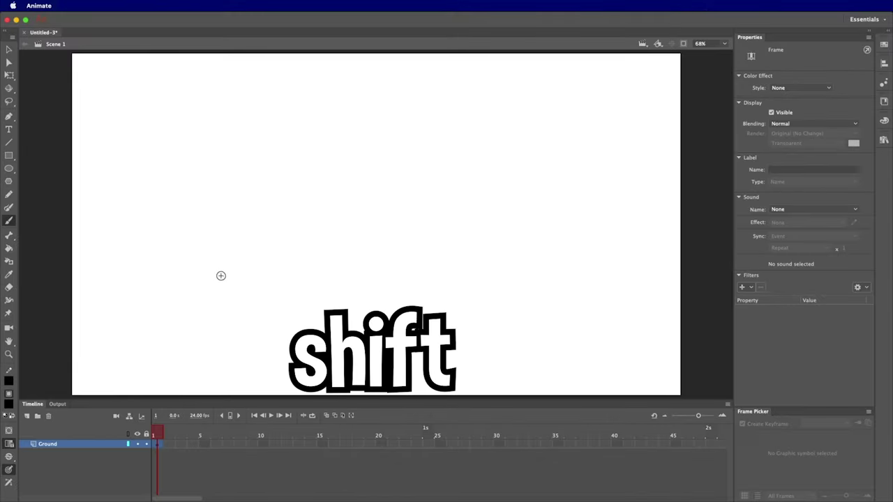
mouse_move(203, 288)
mouse_down()
mouse_move(582, 288)
mouse_move(572, 293)
mouse_up()
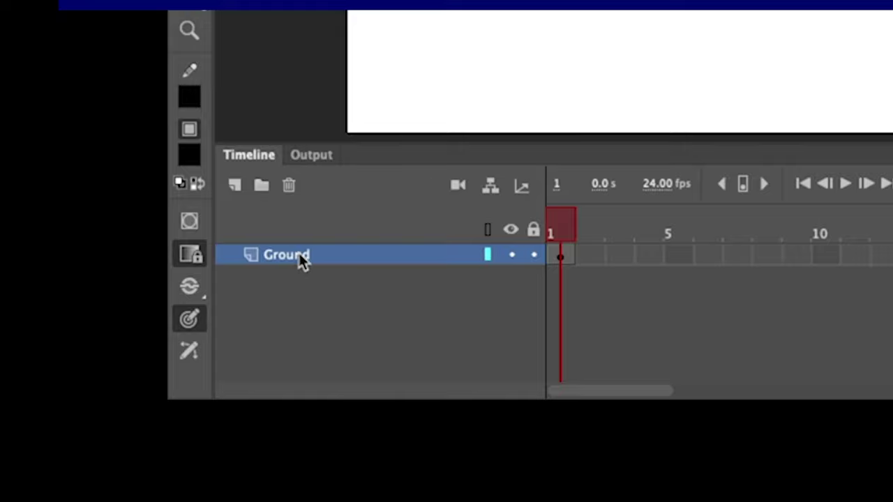
Set the Ground layer's visibility to Transparent at 75 and lock the layer.
right_click(52, 445)
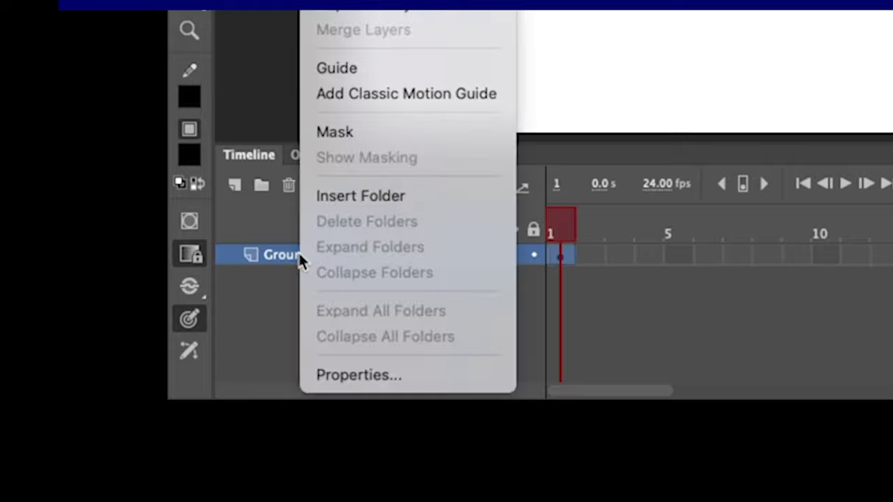
click(345, 375)
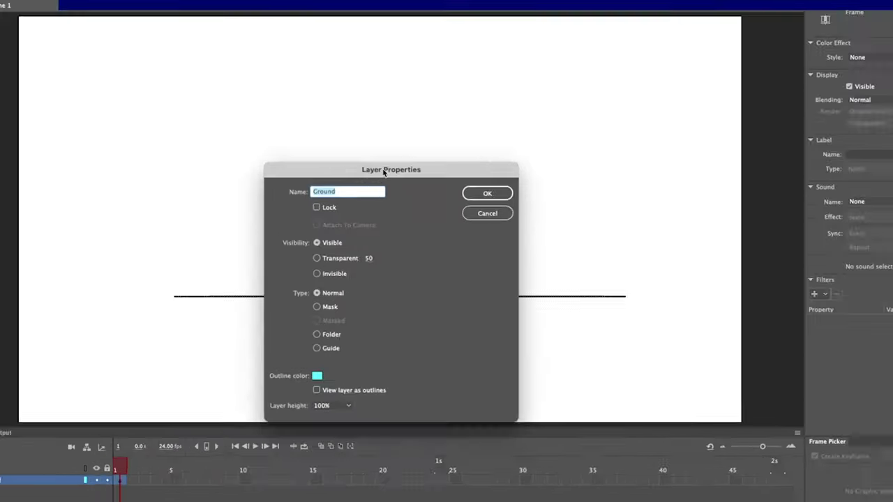
click(323, 252)
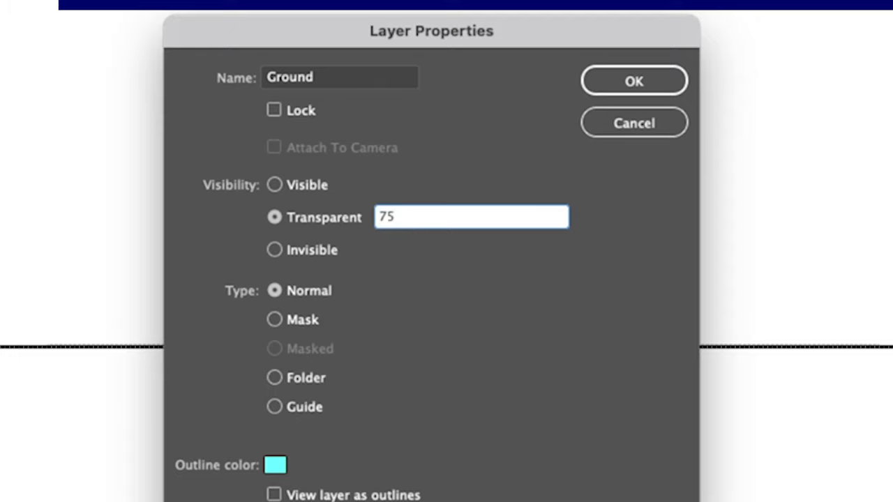
click(645, 83)
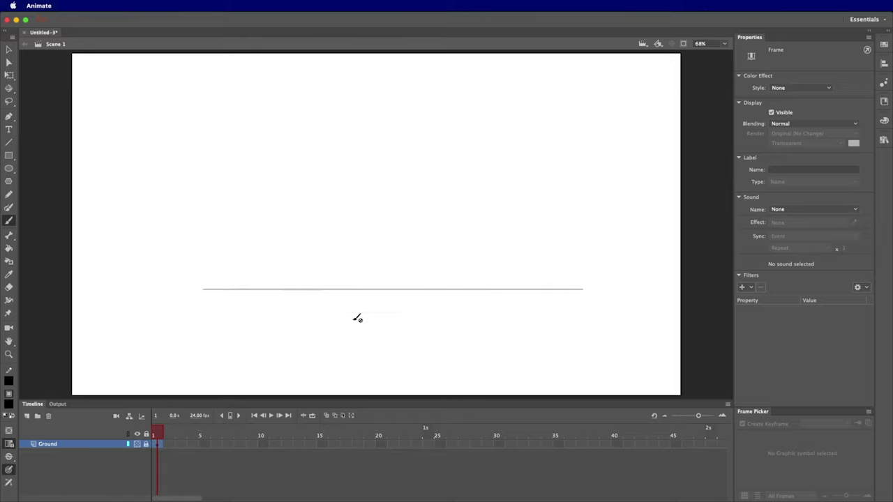
Add a new layer above Ground and name it RoughPass1.
key(b)
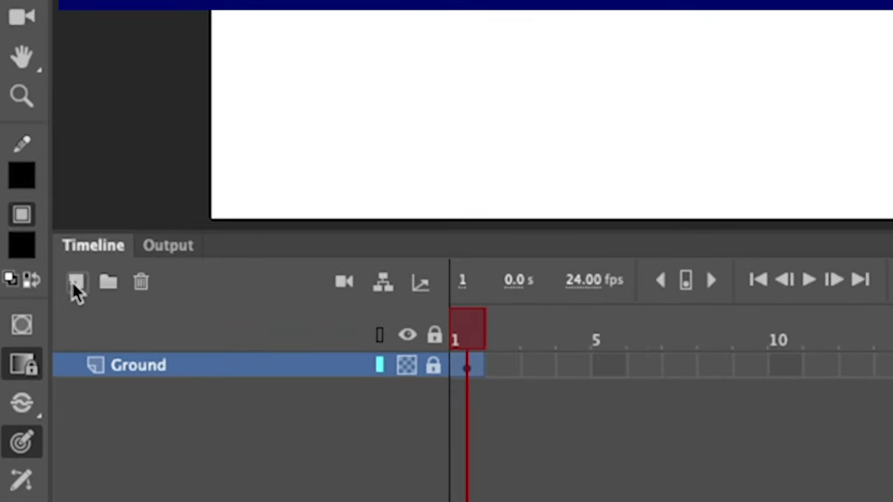
click(26, 415)
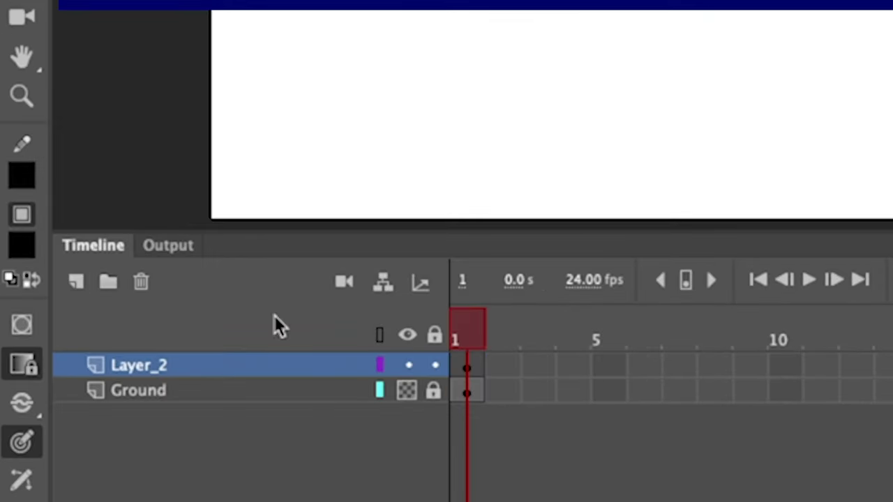
double_click(147, 368)
text(RoughP)
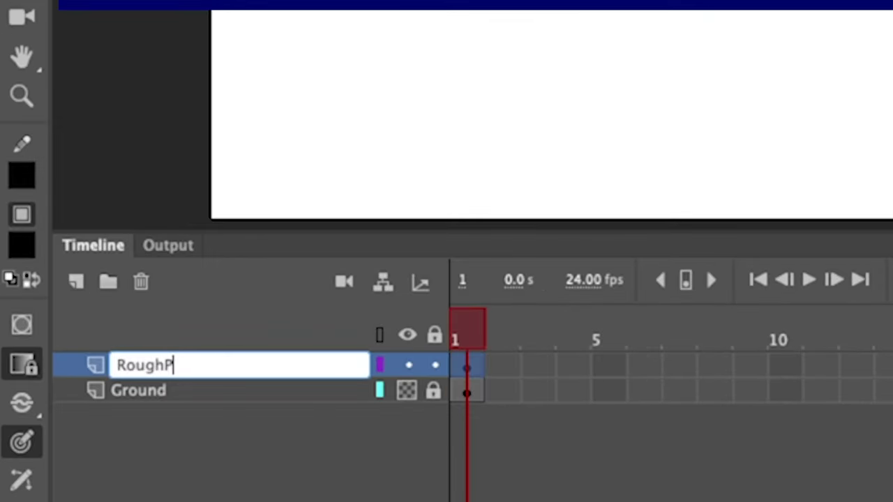
text(ass1)
key(Return)
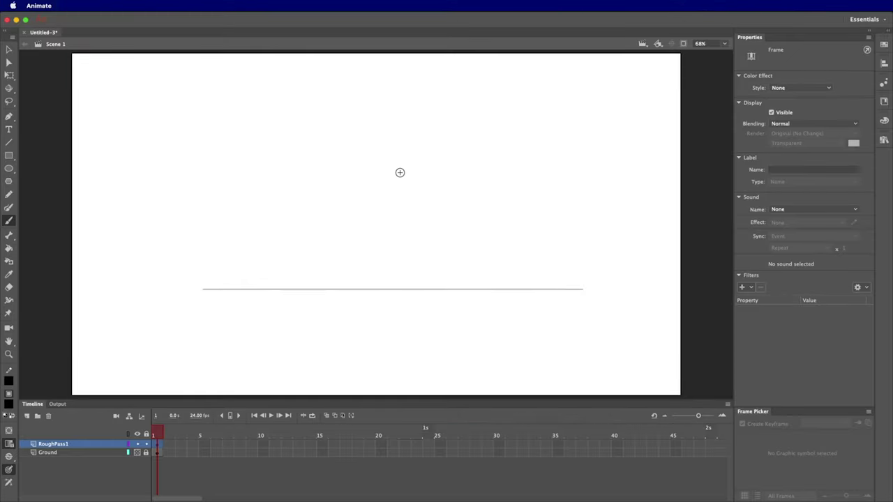
Handwrite the label CONTACT with the brush below the ground line on frame 1.
mouse_move(314, 323)
mouse_down()
mouse_move(315, 343)
mouse_move(326, 323)
mouse_move(357, 321)
mouse_move(382, 342)
mouse_up()
mouse_move(366, 319)
mouse_down()
mouse_move(390, 323)
mouse_move(426, 341)
mouse_up()
mouse_move(436, 323)
mouse_down()
mouse_move(432, 342)
mouse_move(470, 316)
mouse_up()
drag(452, 318, 452, 342)
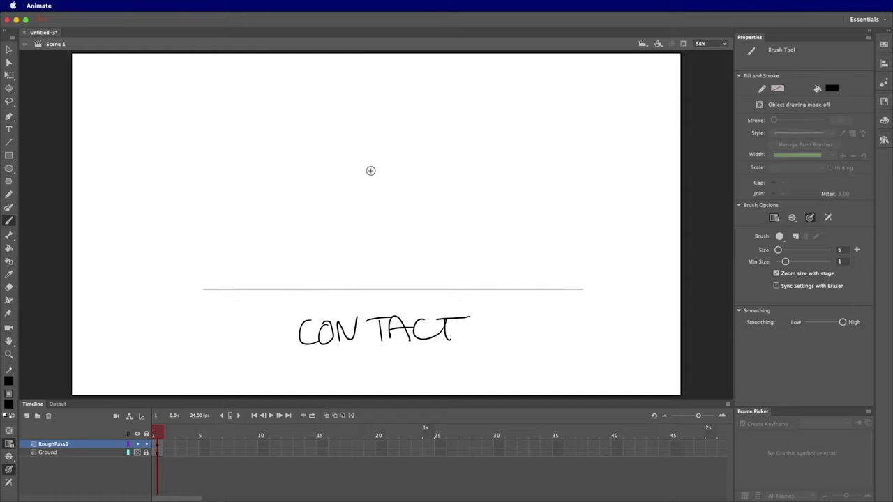
Sketch the contact pose's round head, boxy torso and forward leg with its heel touching the ground line.
mouse_move(363, 155)
mouse_down()
mouse_move(382, 184)
mouse_move(389, 166)
mouse_move(352, 199)
mouse_move(343, 236)
mouse_up()
drag(353, 194, 384, 198)
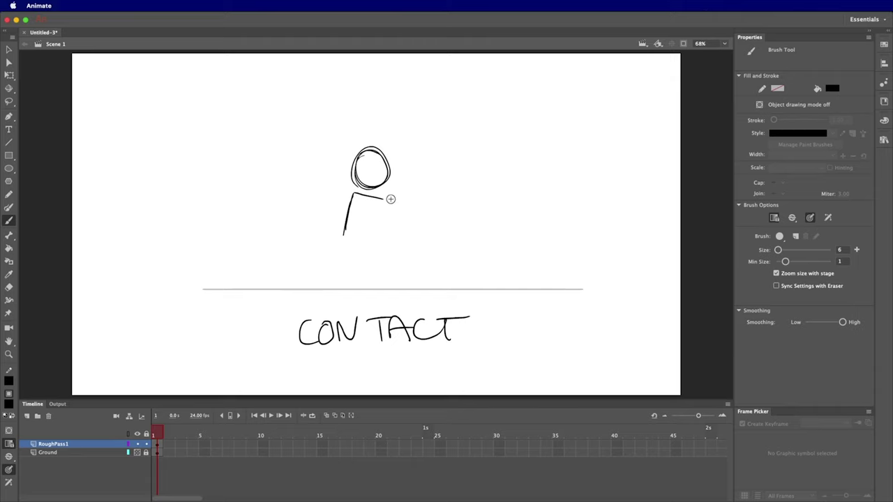
mouse_move(344, 233)
mouse_down()
mouse_move(373, 236)
mouse_move(382, 201)
mouse_move(376, 231)
mouse_up()
drag(344, 237, 381, 288)
mouse_move(364, 237)
mouse_down()
mouse_move(386, 267)
mouse_move(409, 269)
mouse_up()
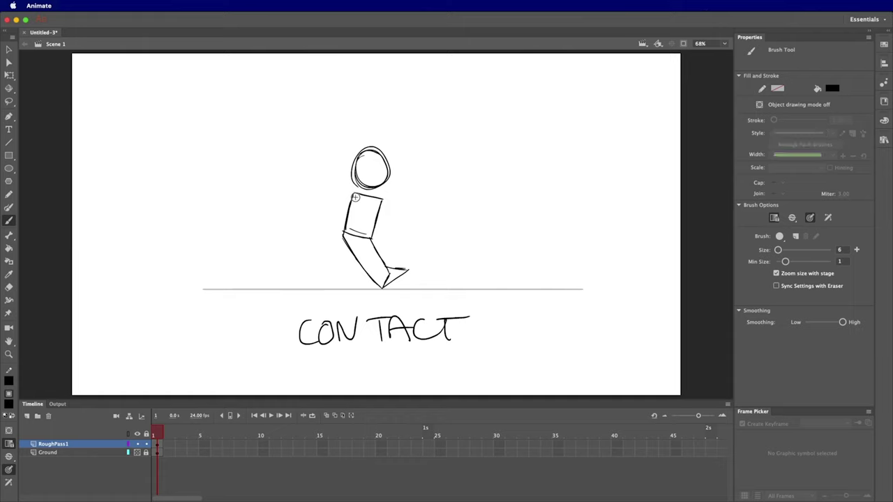
Draw the near arm swinging back with a rounded hand and erase the torso line crossing it.
mouse_move(332, 209)
mouse_down()
mouse_move(349, 199)
mouse_move(320, 221)
mouse_move(362, 199)
mouse_up()
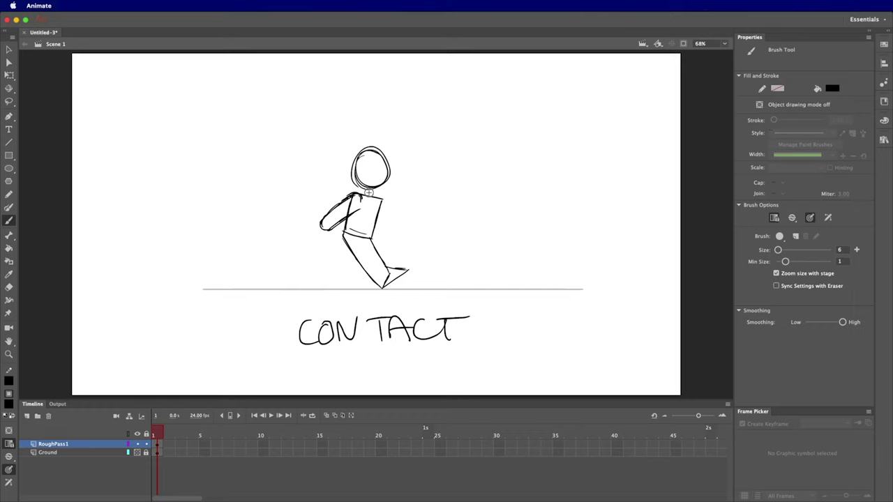
mouse_move(314, 227)
mouse_down()
mouse_move(324, 239)
mouse_move(332, 230)
mouse_move(322, 222)
mouse_up()
key(e)
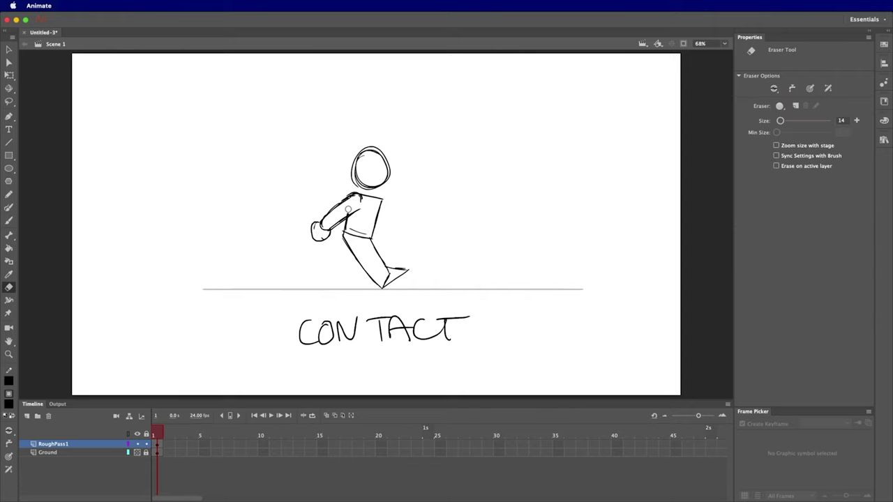
Draw the bent trailing leg and the far arm swinging forward, shading both with hatching.
key(b)
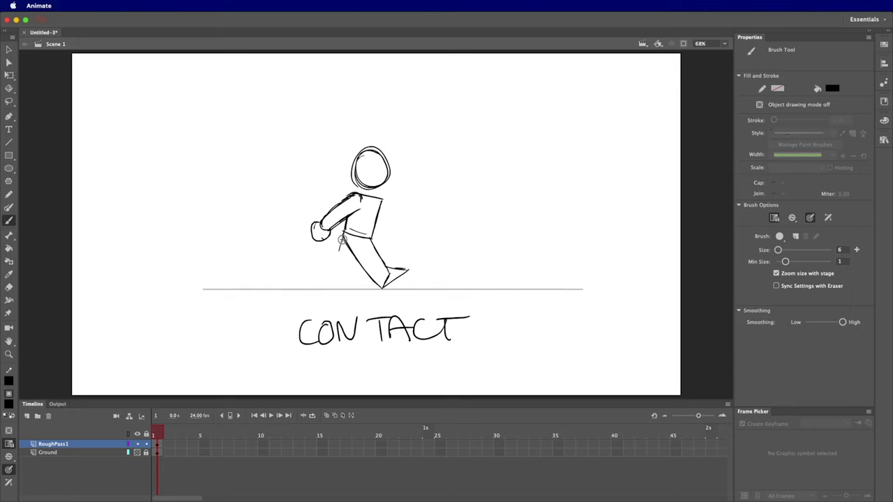
mouse_move(337, 252)
mouse_down()
mouse_move(311, 273)
mouse_move(324, 290)
mouse_move(337, 288)
mouse_move(343, 261)
mouse_move(335, 265)
mouse_move(352, 263)
mouse_up()
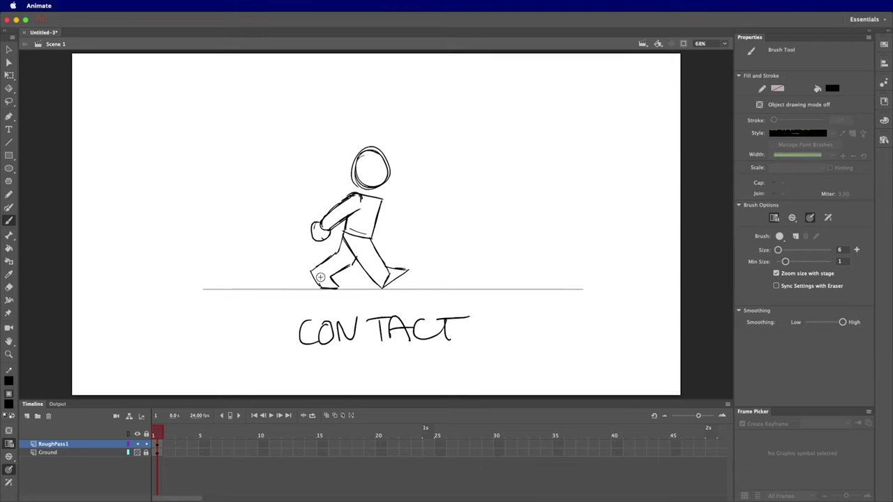
mouse_move(322, 278)
mouse_down()
mouse_move(346, 248)
mouse_move(354, 258)
mouse_move(339, 244)
mouse_up()
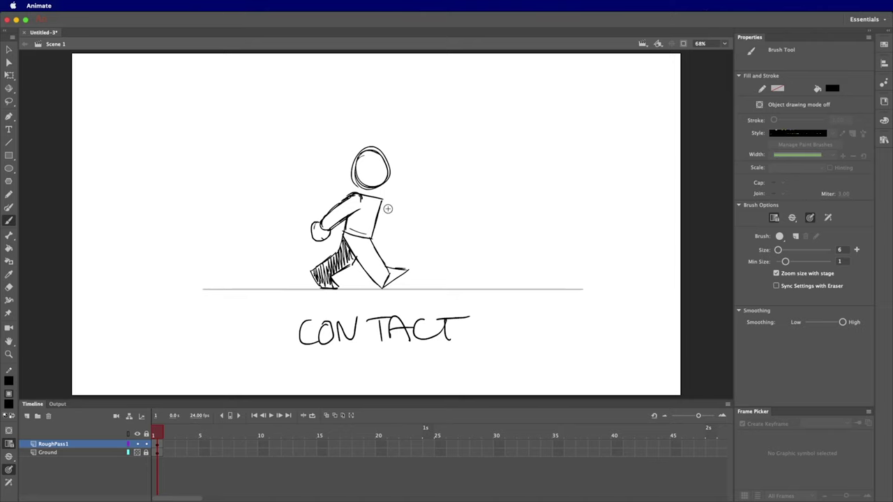
mouse_move(381, 199)
mouse_down()
mouse_move(392, 221)
mouse_move(376, 234)
mouse_move(398, 227)
mouse_move(402, 239)
mouse_move(398, 227)
mouse_move(388, 237)
mouse_move(396, 225)
mouse_up()
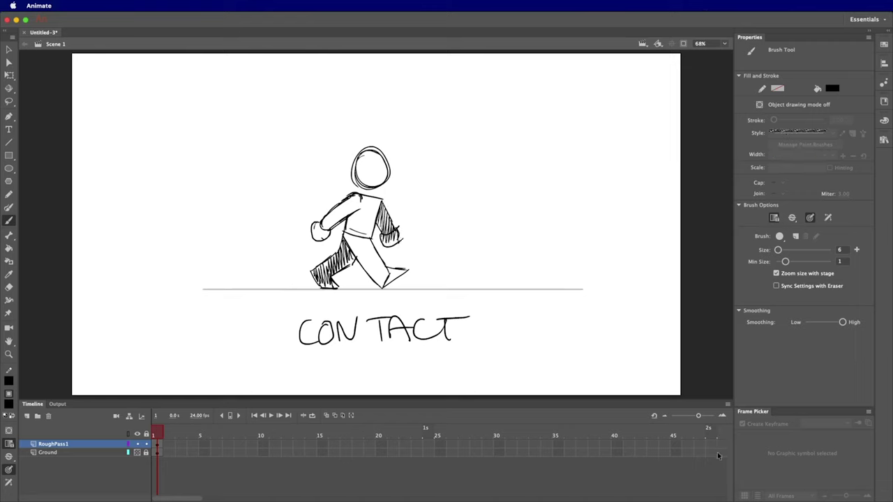
drag(520, 112, 521, 105)
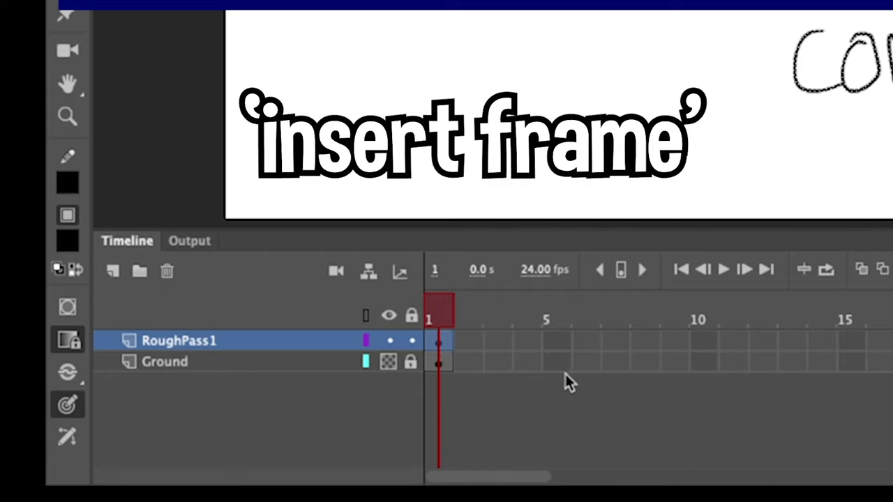
Extend the contact drawing on RoughPass1 by two frames to frame 3 and scrub through them.
key(F5)
key(F5)
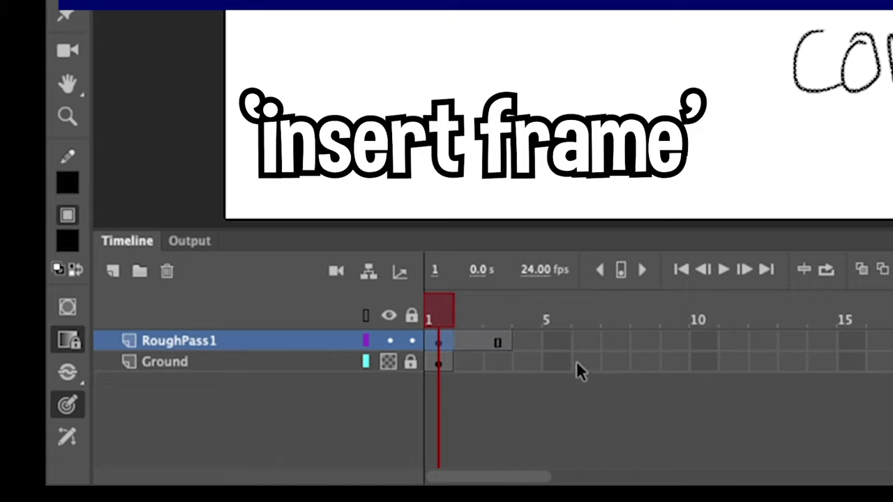
drag(454, 309, 515, 315)
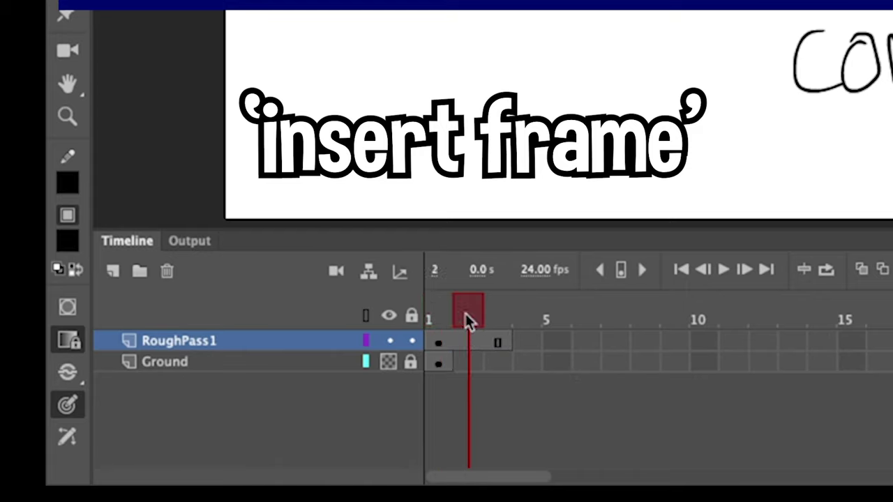
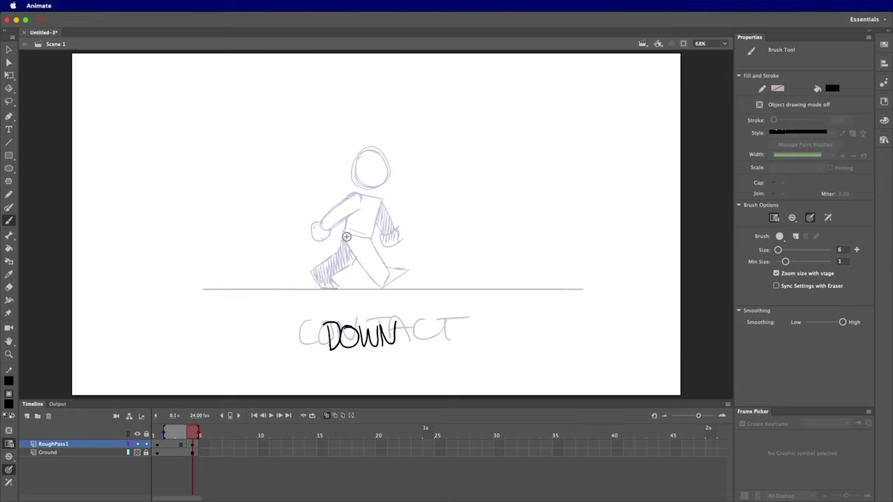
Draw the down pose's bent forward leg with its foot flat on the ground line and close the waist across the top.
drag(345, 244, 365, 260)
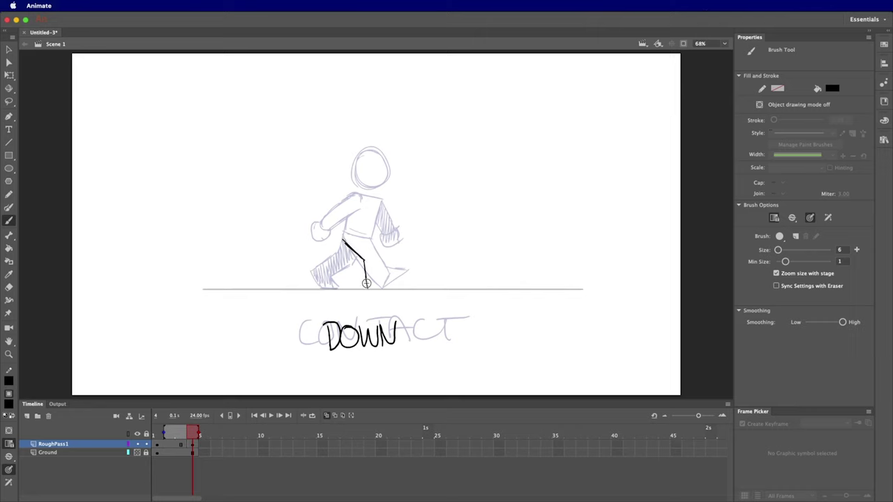
key(super+z)
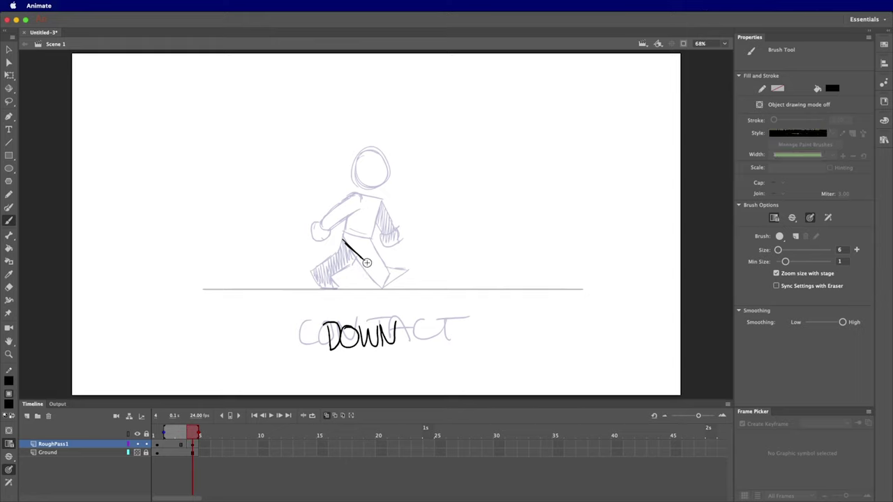
drag(362, 259, 376, 286)
drag(428, 299, 334, 302)
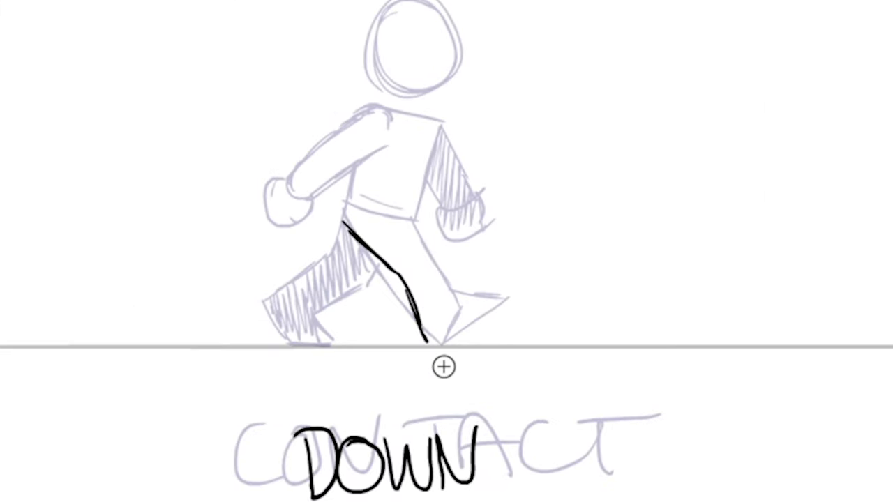
drag(322, 381, 360, 399)
key(super+z)
drag(426, 342, 517, 346)
mouse_move(419, 221)
mouse_down()
mouse_move(461, 278)
mouse_move(475, 332)
mouse_move(447, 333)
mouse_move(478, 319)
mouse_move(514, 344)
mouse_up()
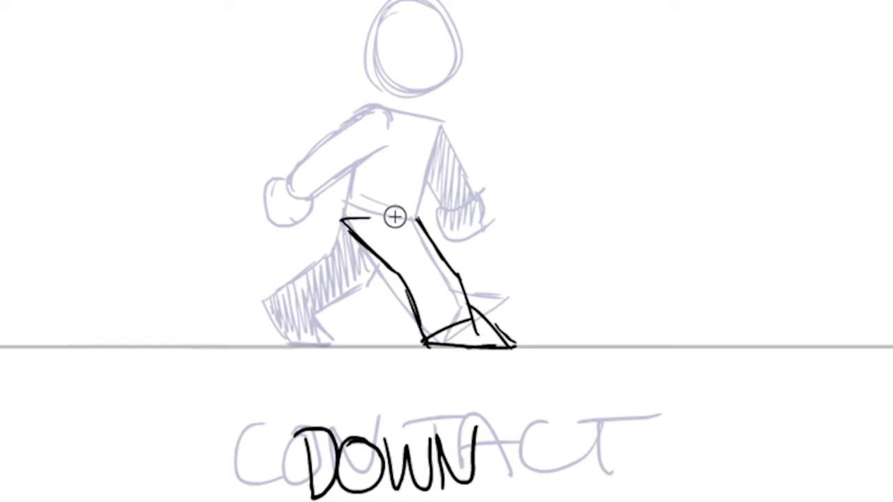
drag(342, 221, 426, 222)
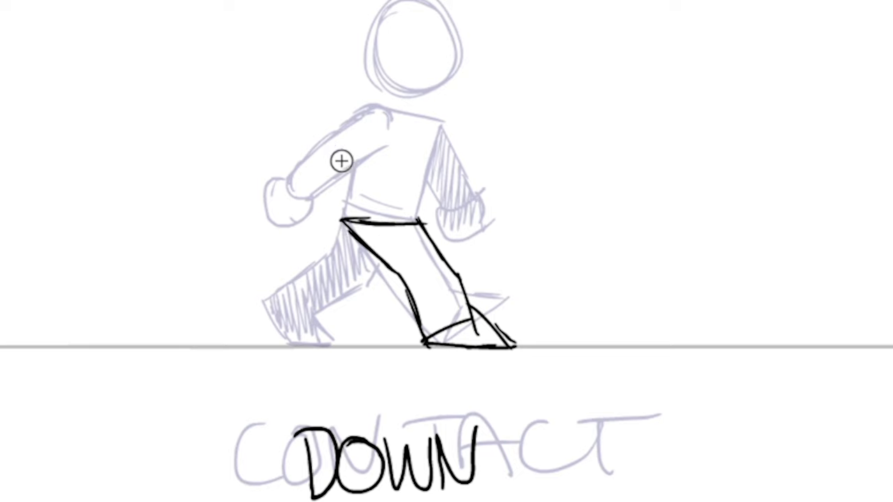
Draw the down pose's near arm with a rounded hand by the hip, the boxy torso and the lowered round head.
drag(283, 209, 379, 180)
key(ctrl+z)
mouse_move(294, 180)
mouse_down()
mouse_move(397, 236)
mouse_move(455, 197)
mouse_up()
key(ctrl+z)
mouse_move(325, 198)
mouse_down()
mouse_move(349, 158)
mouse_move(395, 132)
mouse_move(349, 222)
mouse_up()
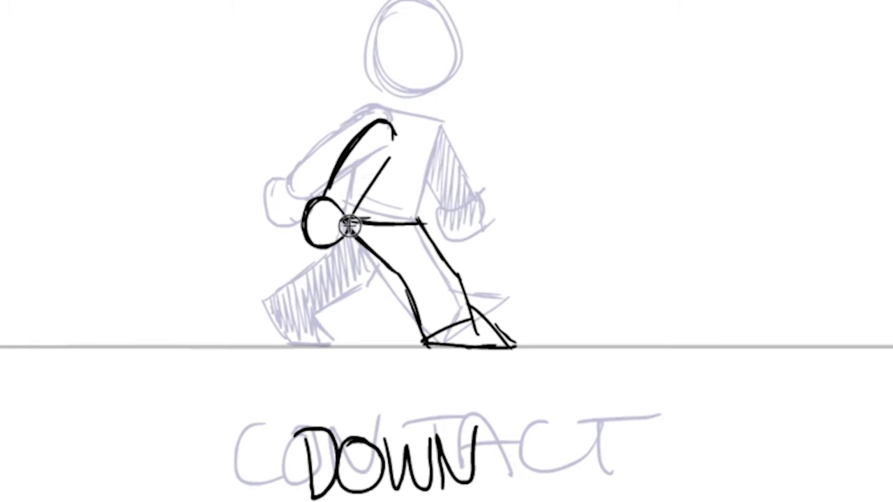
mouse_move(380, 119)
mouse_down()
mouse_move(456, 127)
mouse_move(433, 147)
mouse_move(439, 142)
mouse_move(417, 224)
mouse_up()
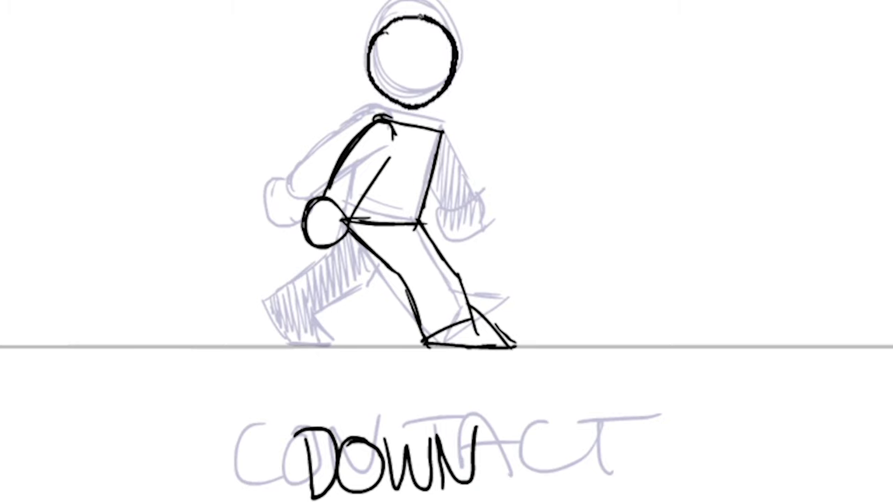
Draw the down pose's far arm hanging close to the torso's front edge and shade it with hatching.
mouse_move(442, 164)
mouse_down()
mouse_move(474, 199)
mouse_move(239, 183)
mouse_move(272, 185)
mouse_up()
key(ctrl+z)
key(ctrl+z)
key(ctrl+z)
mouse_move(440, 145)
mouse_down()
mouse_move(450, 208)
mouse_move(430, 221)
mouse_up()
mouse_move(436, 175)
mouse_down()
mouse_move(425, 222)
mouse_move(450, 216)
mouse_up()
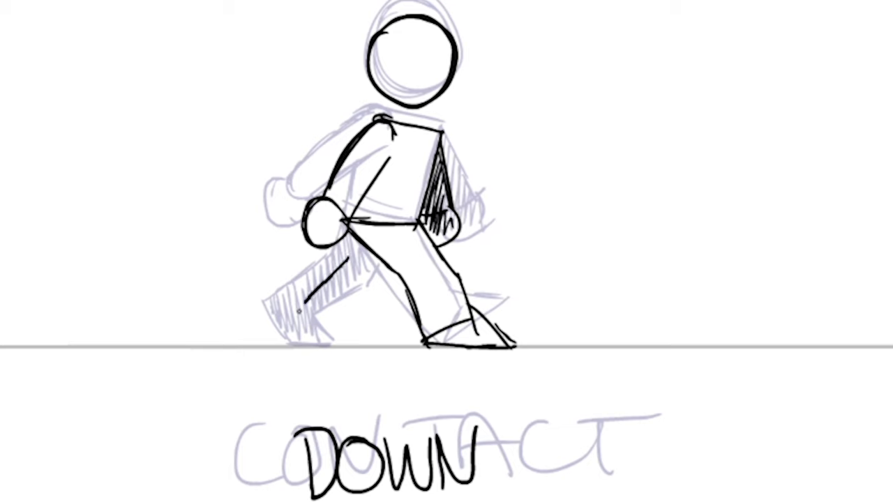
mouse_move(289, 307)
mouse_down()
mouse_move(338, 283)
mouse_move(503, 269)
mouse_move(484, 290)
mouse_up()
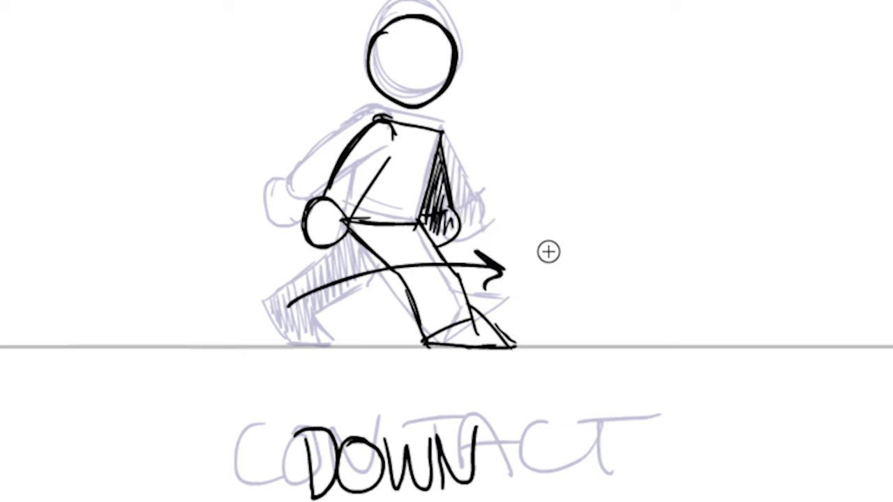
key(ctrl+z)
key(ctrl+z)
Draw the down pose's bent trailing leg with its toes on the ground, hatch it, and compare the pose with the contact frame.
mouse_move(350, 230)
mouse_down()
mouse_move(341, 262)
mouse_move(360, 252)
mouse_move(345, 263)
mouse_move(267, 279)
mouse_up()
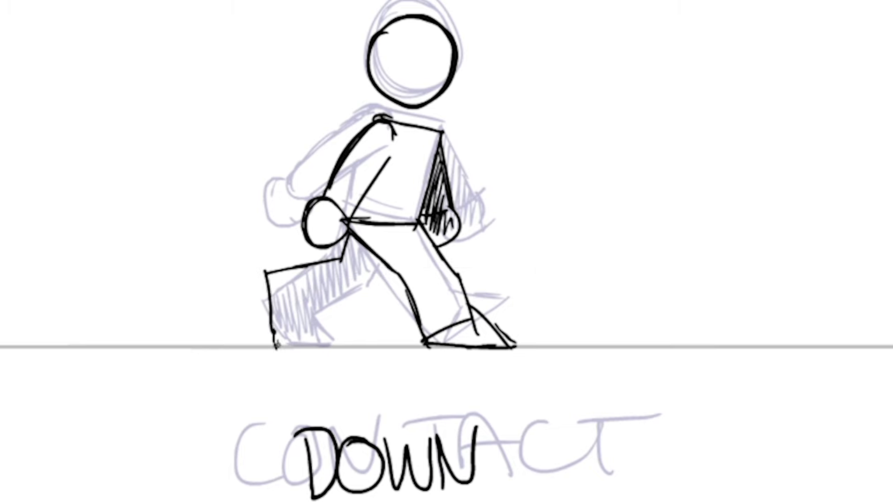
drag(276, 345, 292, 312)
key(ctrl+z)
drag(380, 293, 299, 308)
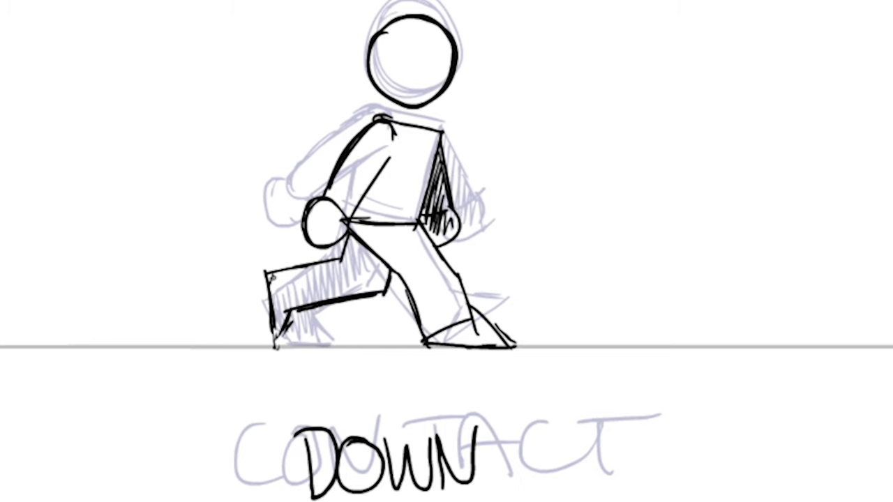
mouse_move(290, 277)
mouse_down()
mouse_move(327, 286)
mouse_move(360, 265)
mouse_move(374, 279)
mouse_move(392, 257)
mouse_up()
key(period)
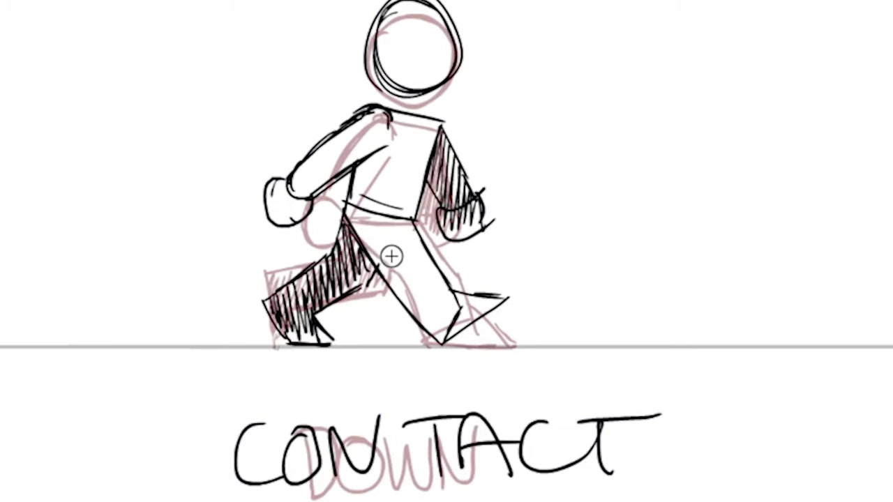
key(Return)
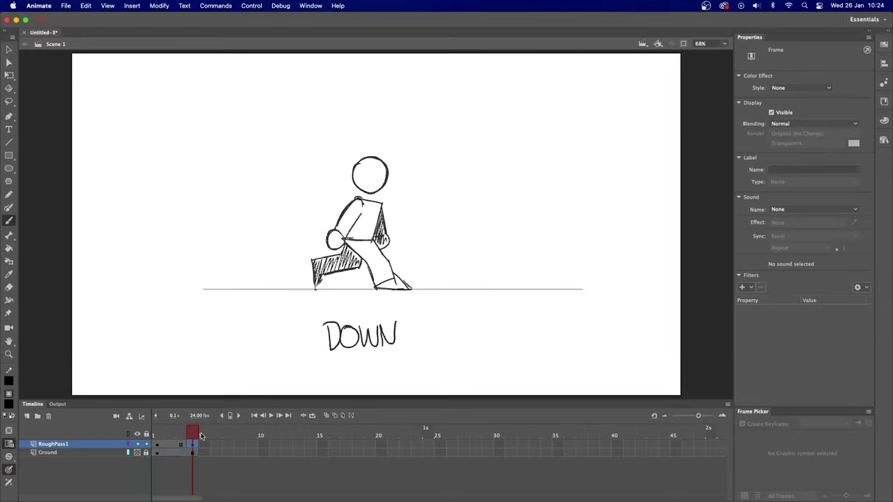
Add a blank keyframe at frame 7 on RoughPass1 and extend the Ground layer to the same frame.
click(229, 447)
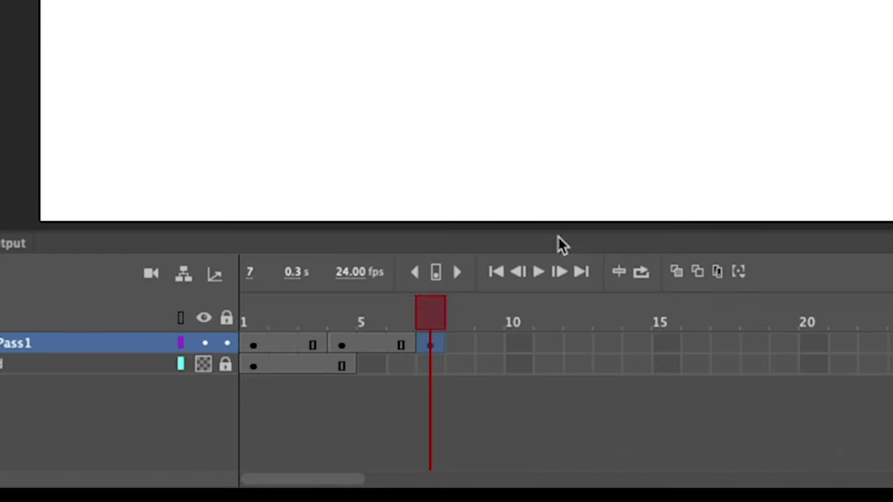
click(439, 364)
key(F6)
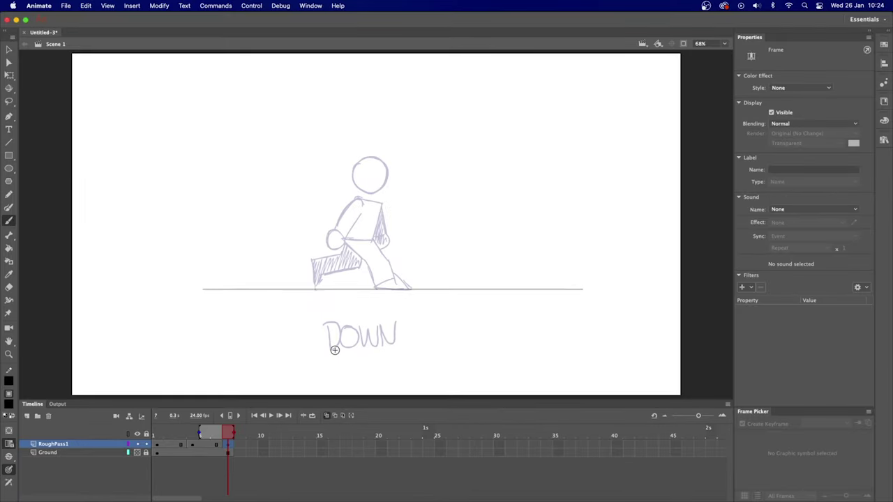
Hand-letter the label PASSING below the ground line on frame 7.
drag(328, 335, 329, 338)
drag(342, 359, 352, 342)
drag(365, 328, 357, 356)
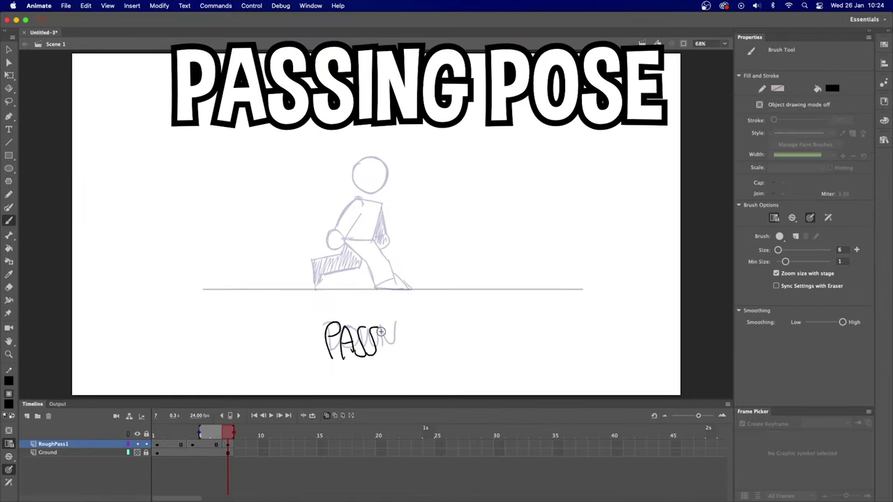
drag(429, 329, 419, 340)
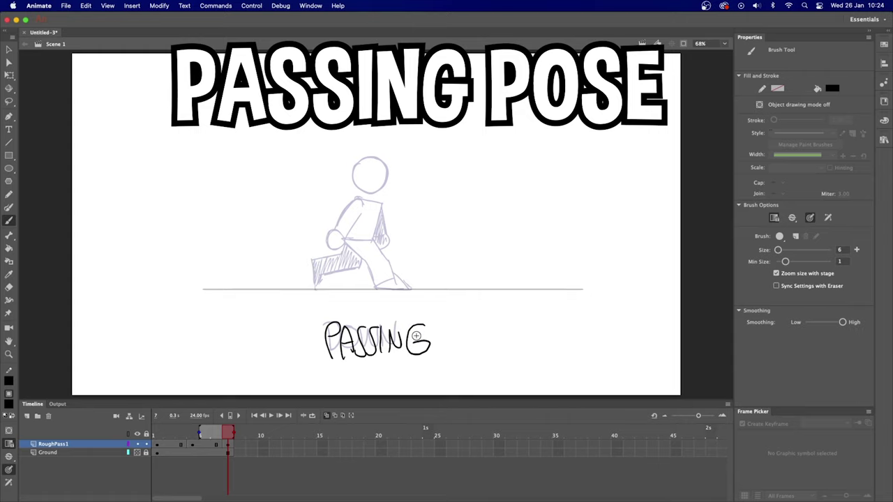
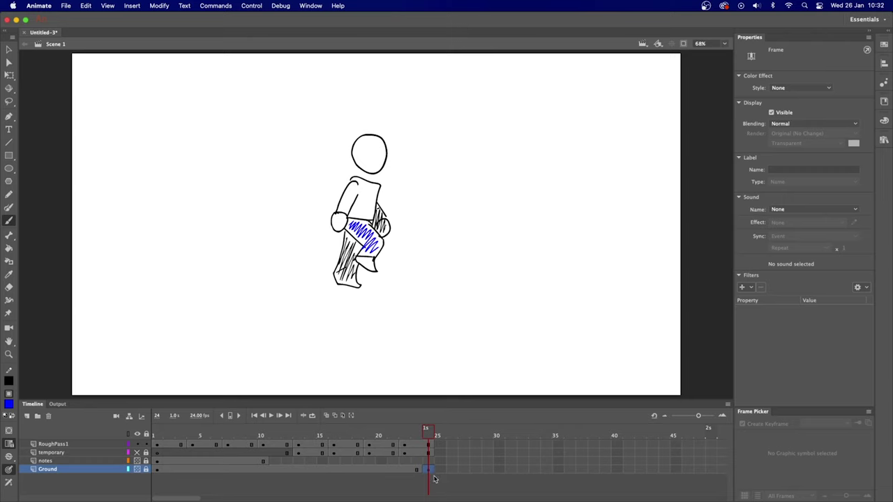
Extend the ground line through frame 24 in place of the blank keyframe and play the walk cycle.
key(super+z)
key(cmd+y)
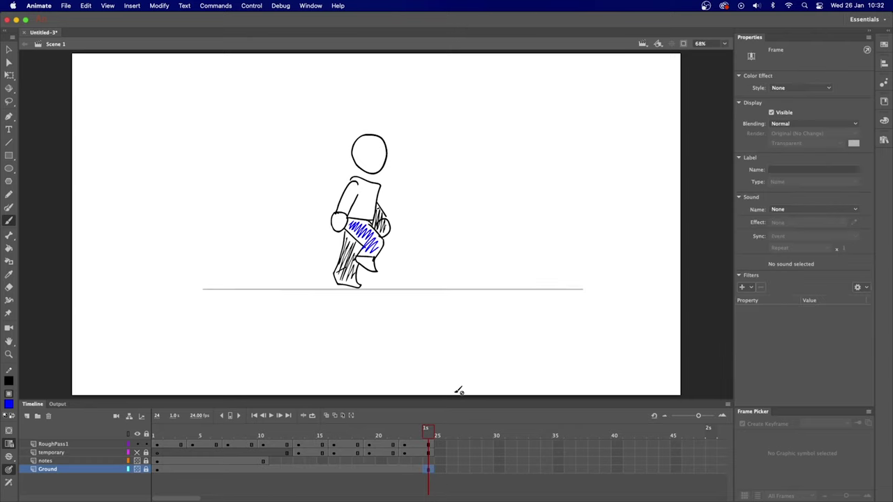
click(254, 7)
click(276, 178)
key(Return)
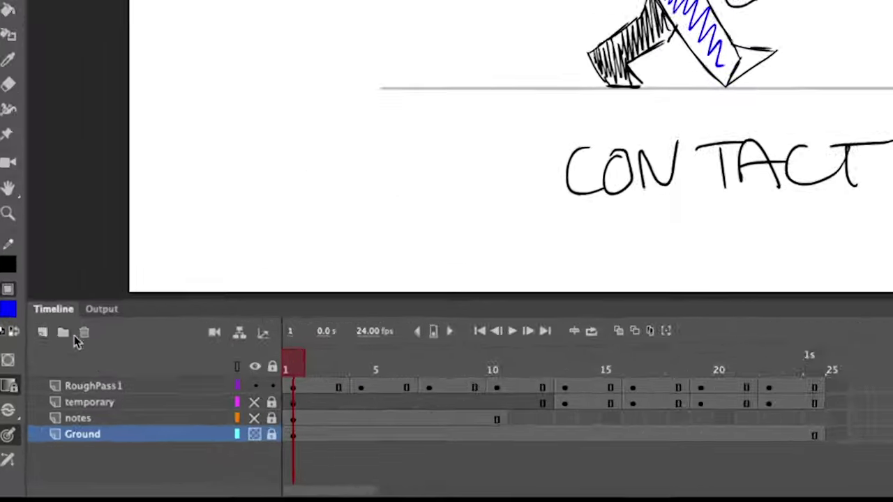
Add a new layer named RoughPass2 at the top of the layer stack, above RoughPass1.
click(42, 333)
drag(115, 418, 124, 353)
double_click(124, 351)
text(Rough)
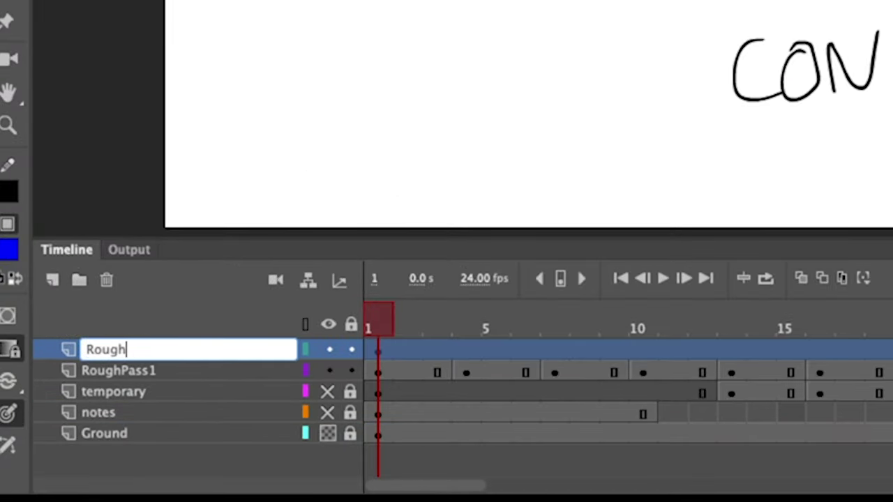
text(Pass2)
key(Return)
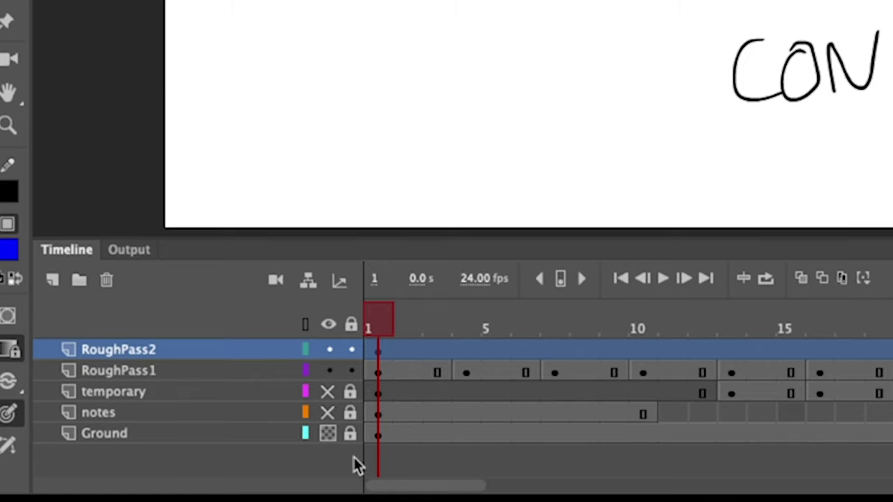
Set the RoughPass1 layer's visibility to Transparent at 75% and lock the layer.
scroll(350, 468, right, 3)
right_click(129, 367)
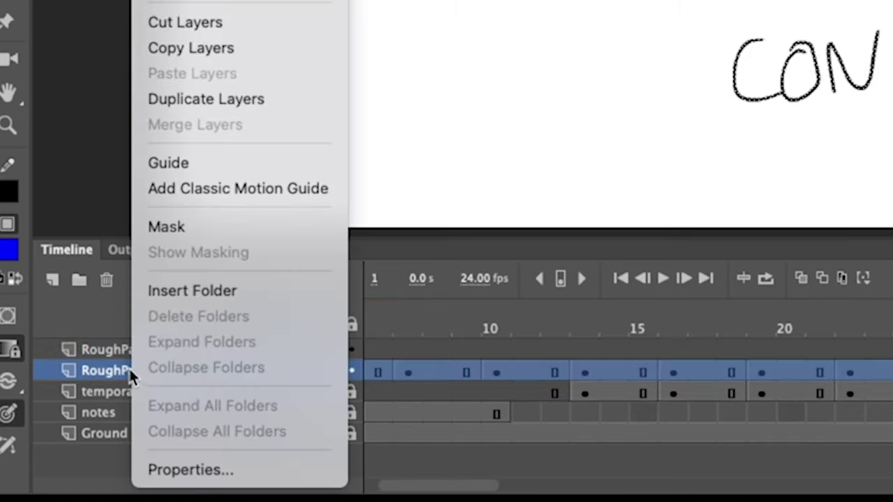
click(196, 472)
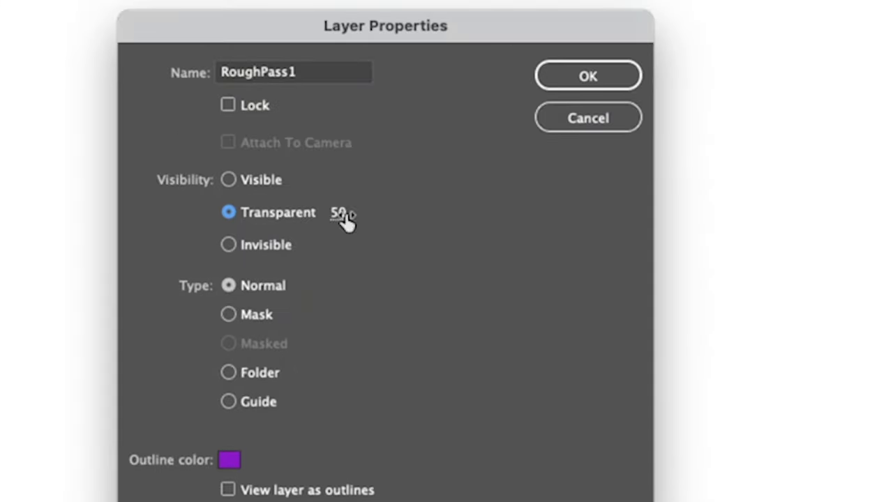
click(344, 214)
text(75)
click(607, 78)
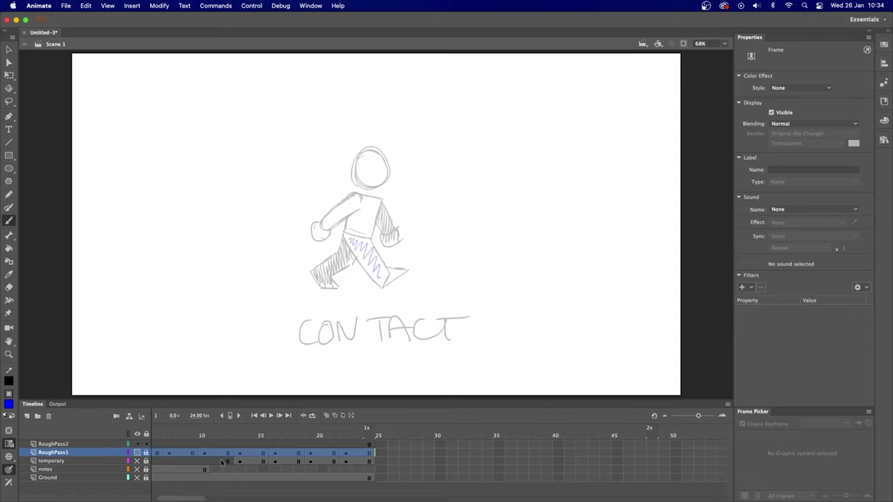
Insert blank keyframes on RoughPass2 at frames 4, 7, 10, 13, 16, 19 and 22 to match the RoughPass1 poses.
scroll(216, 453, left, 3)
click(158, 446)
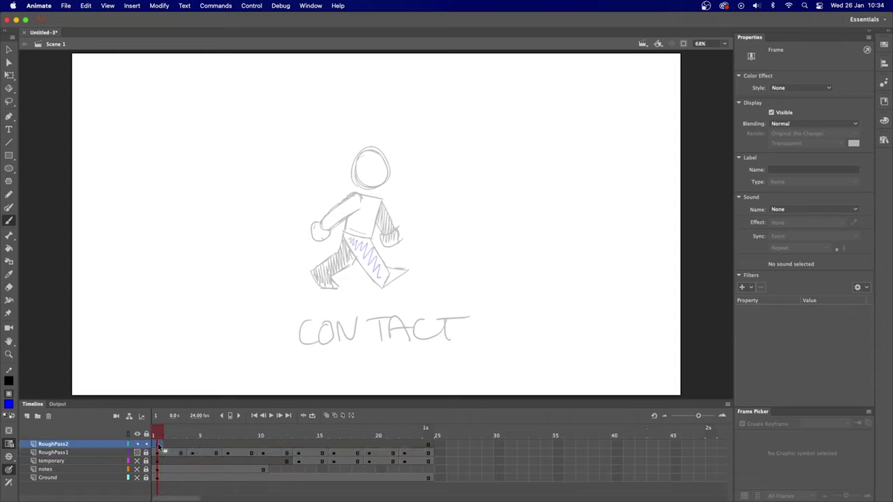
click(193, 445)
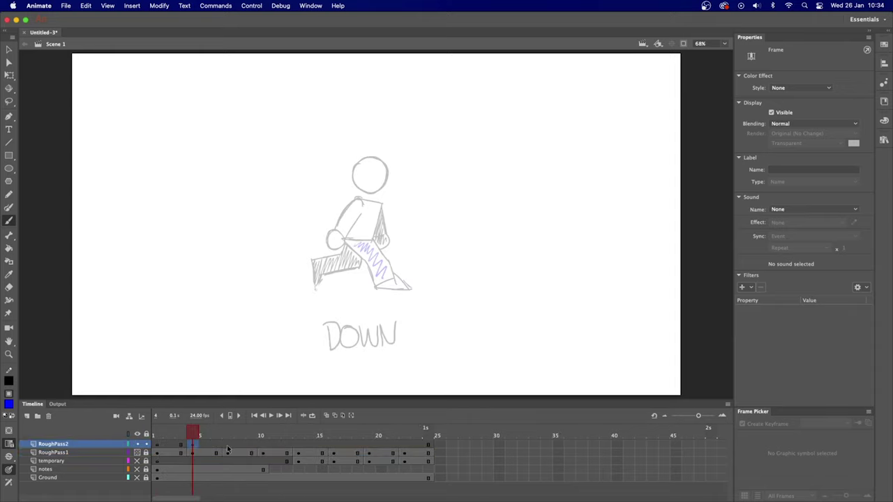
click(227, 445)
click(263, 445)
click(298, 445)
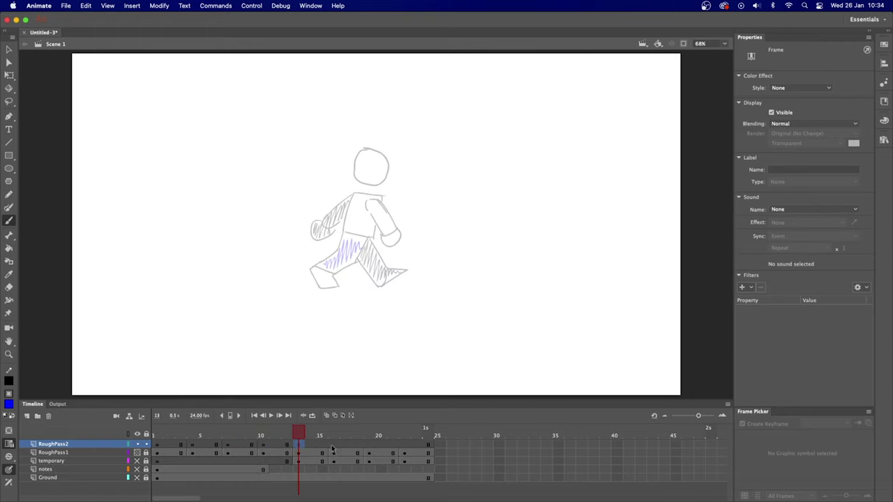
click(334, 445)
click(370, 445)
click(407, 448)
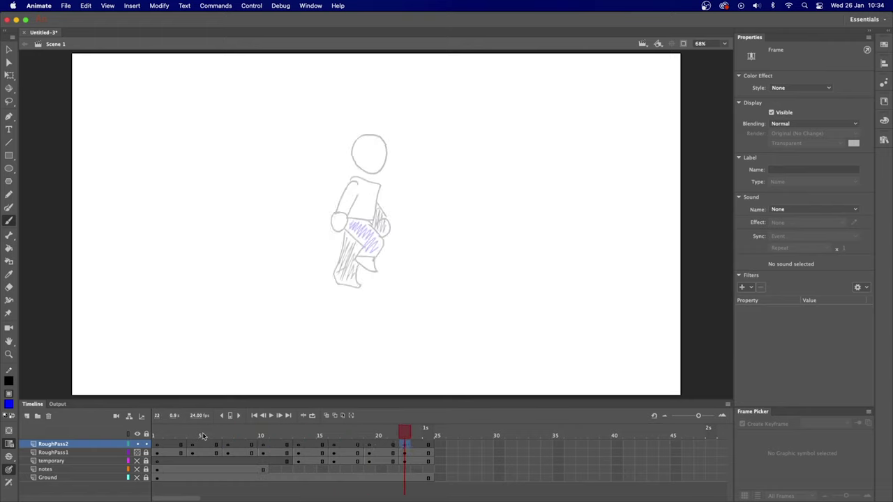
On RoughPass2 frame 1, trace the contact pose in black brush strokes, outlining the head, arms, torso and both legs.
click(153, 436)
click(8, 403)
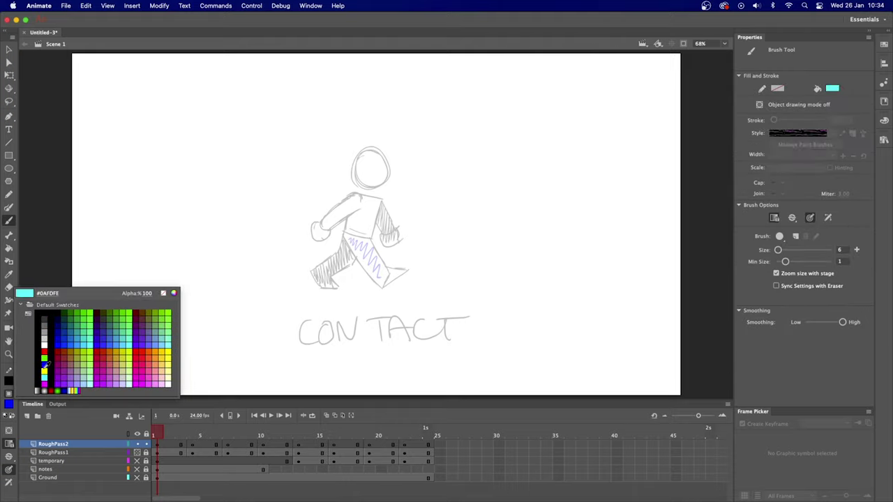
click(49, 311)
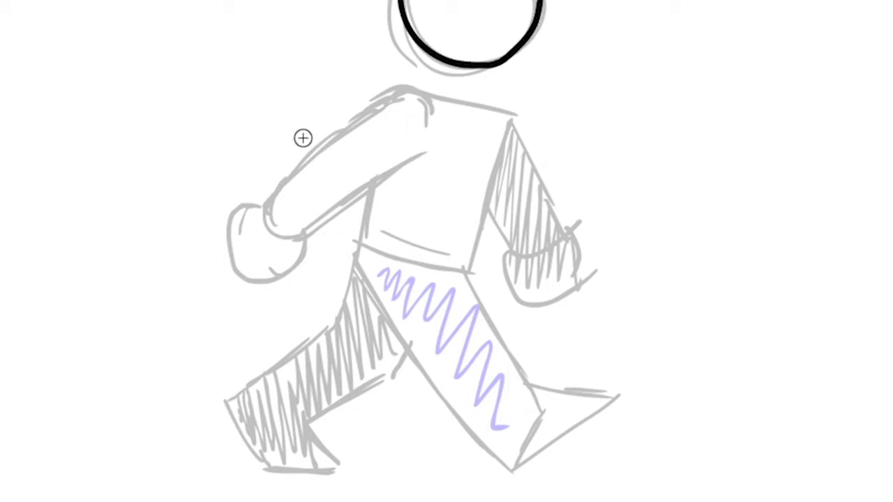
drag(282, 232, 410, 161)
drag(268, 206, 439, 123)
mouse_move(265, 207)
mouse_down()
mouse_move(237, 215)
mouse_move(301, 234)
mouse_up()
drag(434, 99, 477, 263)
drag(371, 196, 353, 265)
mouse_move(353, 266)
mouse_down()
mouse_move(505, 460)
mouse_move(607, 399)
mouse_up()
drag(355, 241, 475, 273)
drag(466, 274, 542, 395)
drag(353, 268, 233, 395)
Trace the down pose at frame 4 on RoughPass2, covering the arms, hand, torso, head and both legs.
key(.)
drag(322, 233, 444, 132)
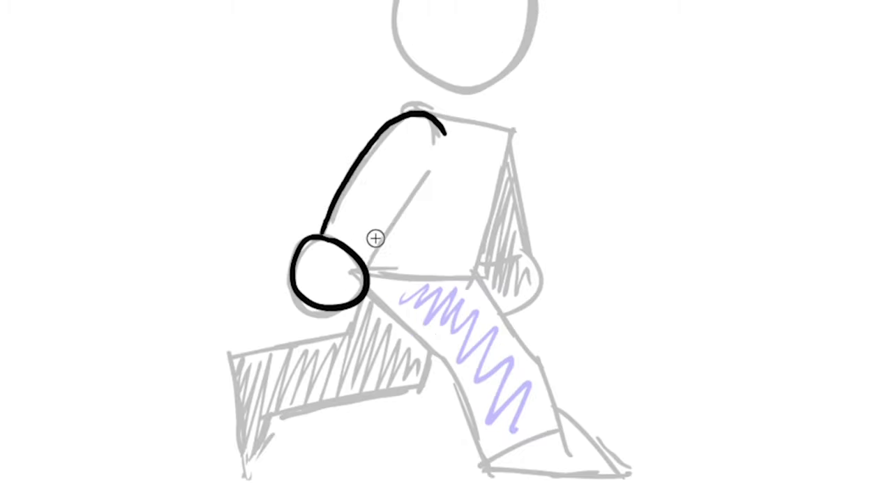
drag(516, 136, 477, 279)
mouse_move(370, 289)
mouse_down()
mouse_move(448, 366)
mouse_move(486, 466)
mouse_up()
drag(562, 413, 618, 472)
drag(510, 167, 503, 315)
drag(395, 2, 536, 1)
drag(354, 307, 247, 453)
Trace the passing pose at frame 7 on RoughPass2, covering the near arm, hand, torso, standing leg and lifted rear leg.
key(.)
drag(396, 221, 441, 102)
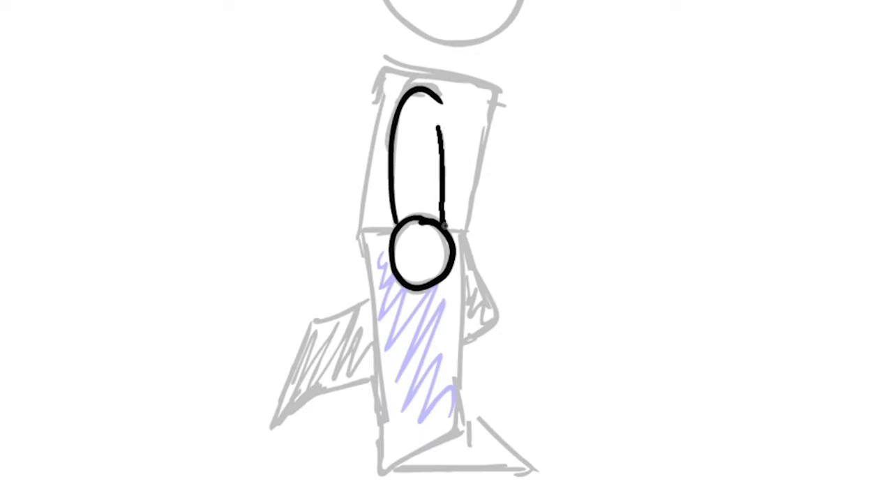
mouse_move(382, 71)
mouse_down()
mouse_move(363, 226)
mouse_move(496, 94)
mouse_up()
drag(361, 233, 380, 409)
drag(381, 466, 514, 464)
drag(371, 300, 279, 426)
Trace the frame 10 pose on RoughPass2, with the near arm swinging forward and the hatched far leg lifted ahead.
key(.)
drag(420, 119, 477, 231)
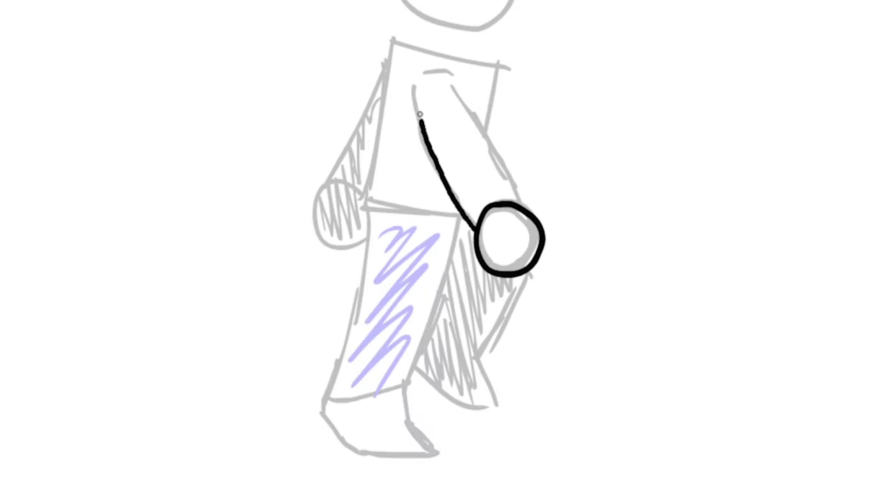
drag(421, 86, 518, 208)
drag(396, 57, 328, 403)
drag(457, 220, 412, 358)
drag(386, 73, 332, 189)
drag(523, 272, 474, 353)
drag(473, 13, 446, 99)
Trace the frame 13 contact pose on RoughPass2 in black, covering both arms, the head, torso, near rear leg and far front leg.
key(.)
drag(376, 160, 429, 257)
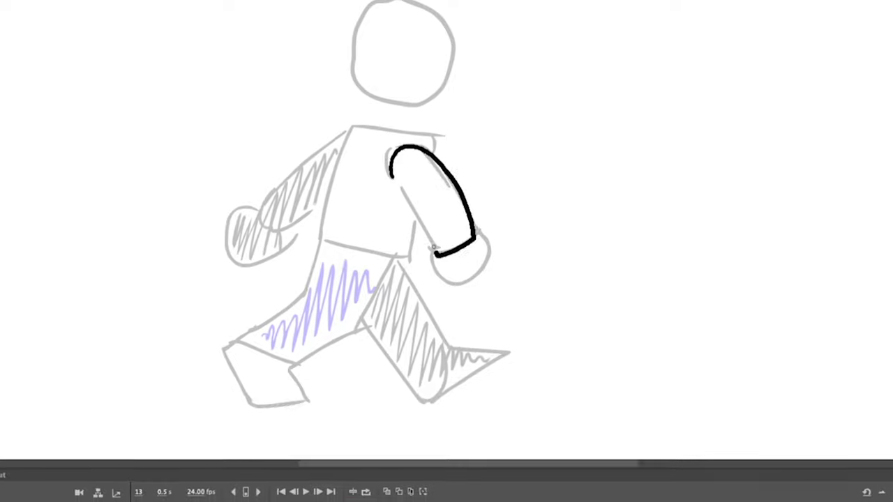
drag(320, 105, 181, 357)
drag(354, 136, 434, 148)
drag(396, 258, 304, 357)
drag(349, 140, 271, 213)
drag(399, 260, 502, 346)
Trace the frame 16 down pose on RoughPass2, covering both arms, hands, torso, head, lifted near leg and planted far leg.
key(.)
key(.)
key(.)
drag(390, 191, 445, 249)
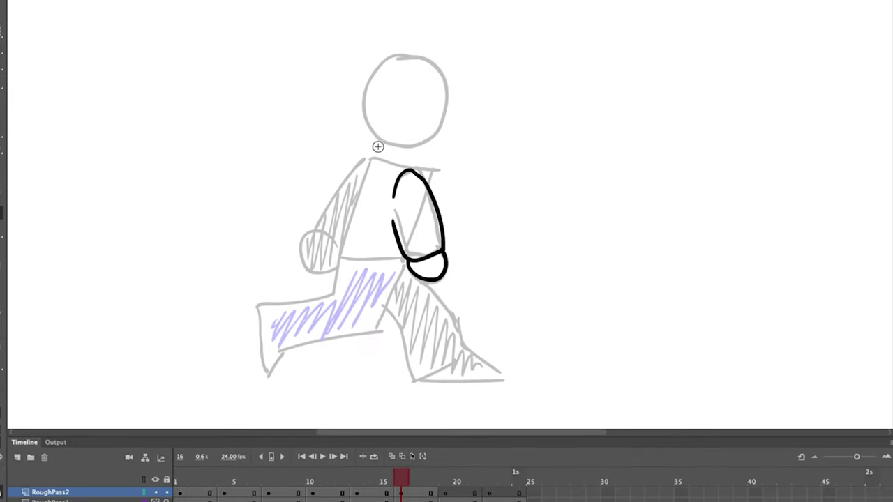
drag(370, 148, 333, 256)
drag(404, 264, 252, 389)
drag(418, 283, 503, 383)
drag(363, 159, 314, 234)
drag(408, 56, 413, 59)
Trace the frame 19 passing pose on RoughPass2, covering the near arm, torso, lifted near leg, standing far leg and head.
key(.)
key(.)
key(.)
drag(385, 150, 360, 228)
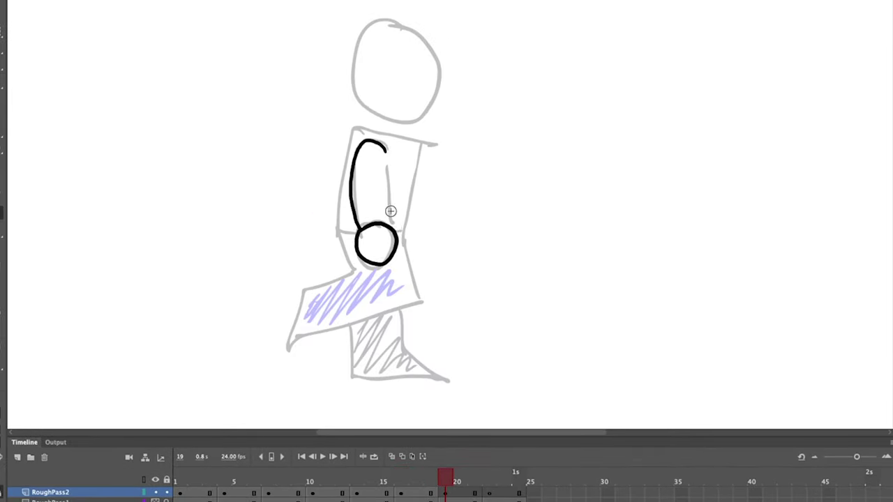
drag(360, 128, 405, 230)
drag(289, 344, 415, 305)
drag(404, 231, 415, 304)
drag(353, 325, 441, 377)
drag(391, 25, 399, 28)
Trace the frame 22 pose on RoughPass2, with the near arm swung back and the near knee raised in front of the far leg.
click(489, 479)
drag(366, 154, 314, 224)
drag(363, 183, 341, 234)
drag(351, 139, 406, 242)
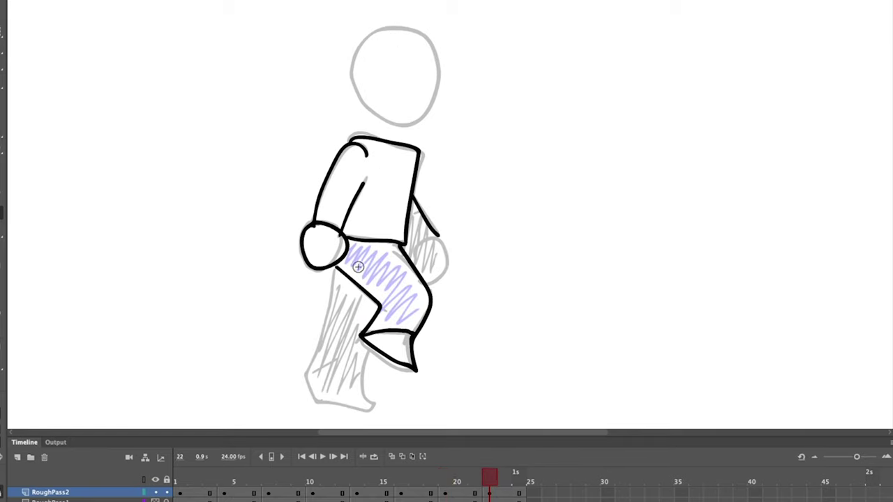
drag(312, 372, 364, 365)
drag(395, 28, 391, 25)
Hide the RoughPass1 layer, return to frame 1, and play and scrub through the RoughPass2 walk cycle.
click(181, 483)
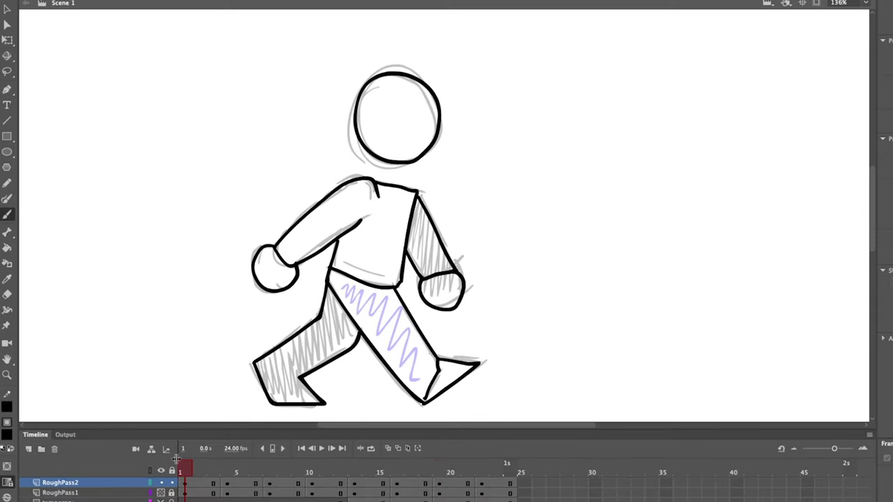
click(160, 493)
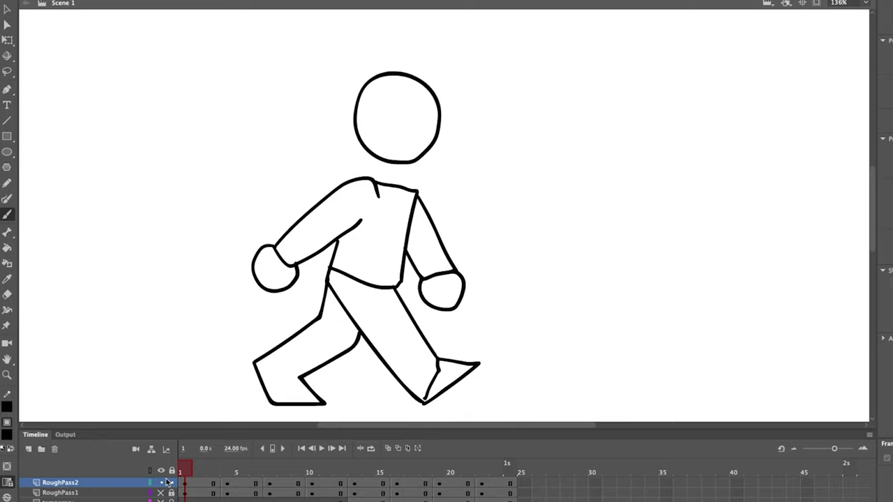
key(Return)
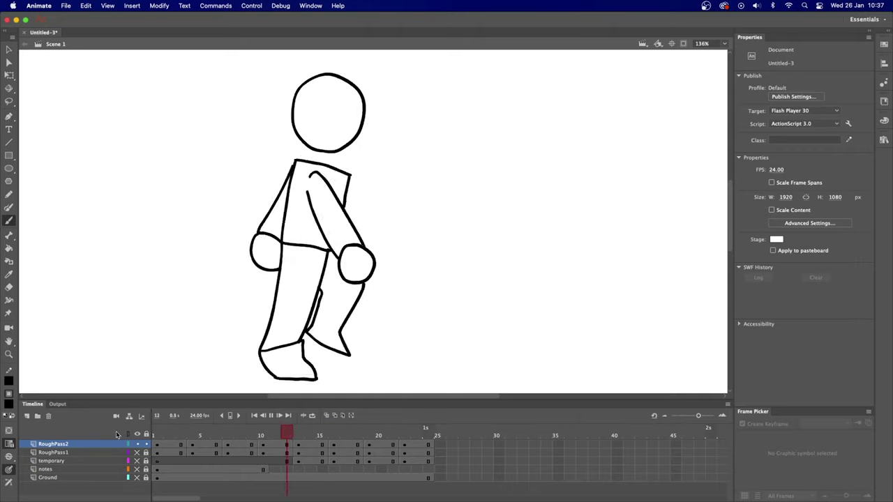
click(168, 449)
drag(168, 434, 411, 438)
Insert blank keyframes at frames 2 and 3 of RoughPass2 and turn on onion skinning at frame 2.
click(171, 443)
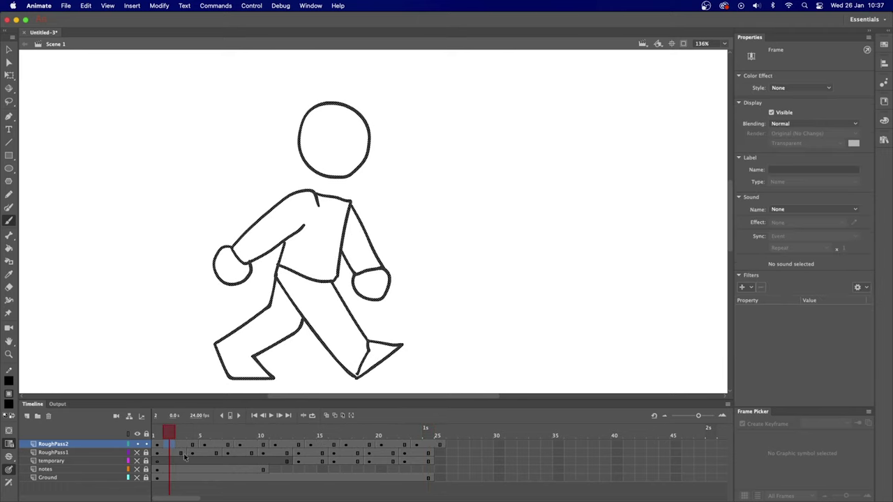
key(F7)
click(181, 446)
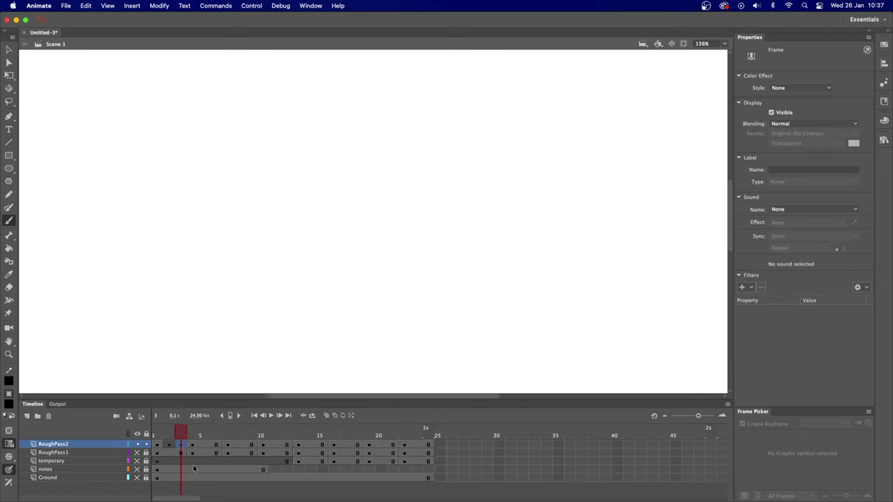
click(171, 434)
click(327, 416)
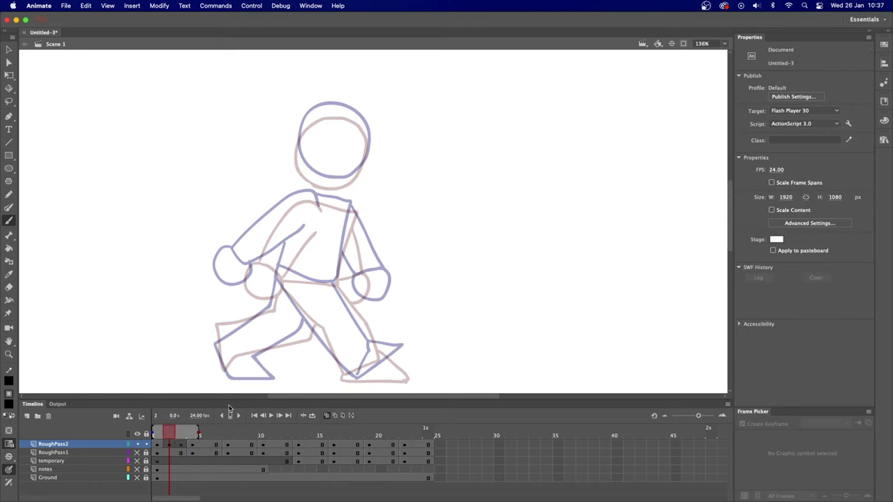
Draw the inbetween head circle on frame 2, midway between the onion-skinned heads of frames 1 and 4.
drag(357, 179, 359, 222)
key(super+=)
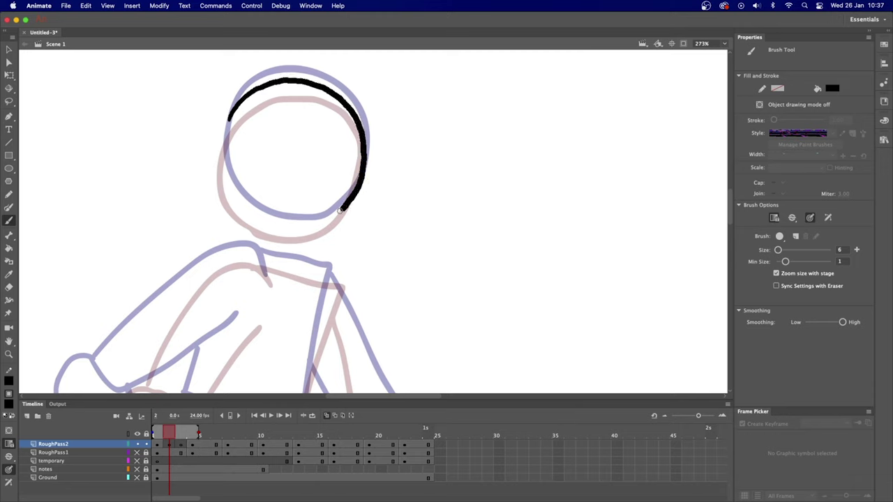
drag(225, 131, 236, 102)
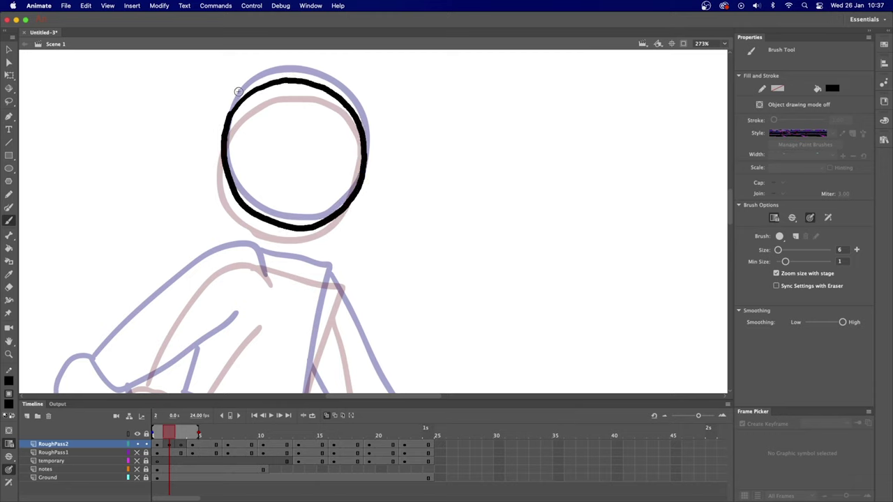
Adjust the onion skin range around frame 2 to span frames 1 to 4.
drag(149, 434, 145, 434)
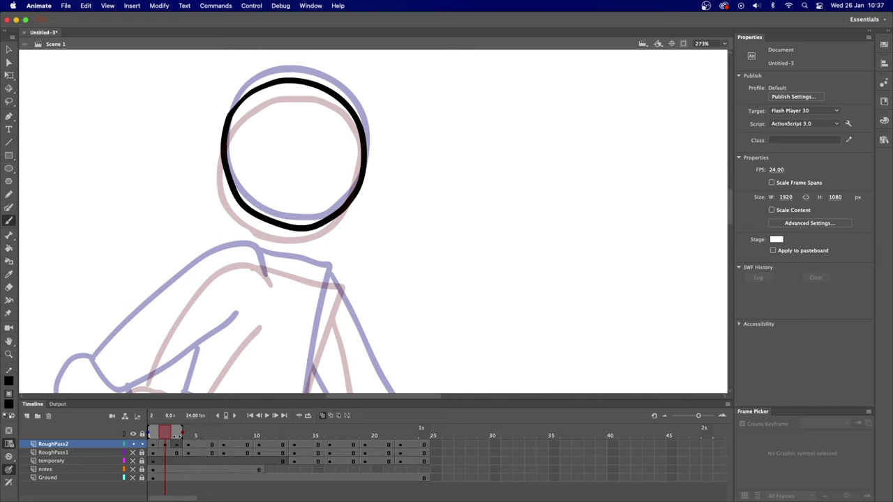
mouse_move(177, 434)
mouse_down()
mouse_move(393, 436)
mouse_move(195, 435)
mouse_up()
drag(356, 310, 390, 277)
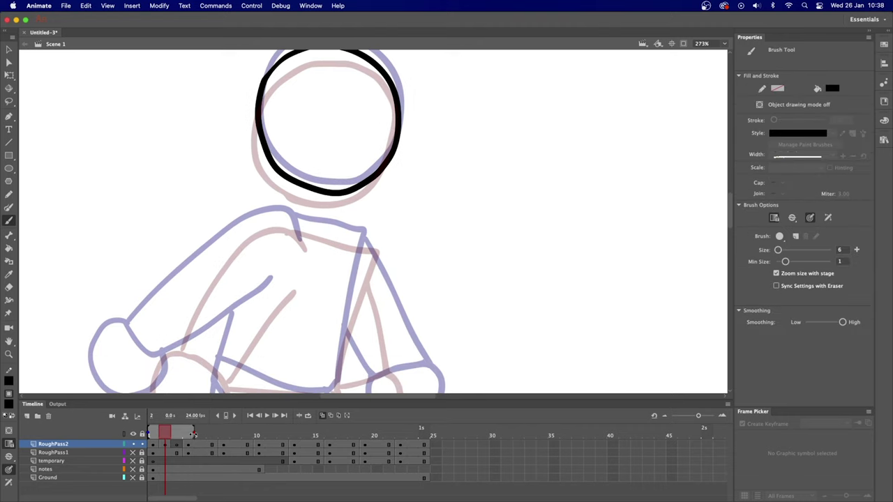
drag(193, 434, 182, 435)
Draw the near hand, near arm and torso on frame 2 between the onion-skinned poses, redrawing the arm's lower edge.
scroll(318, 259, down, 5)
scroll(319, 259, left, 2)
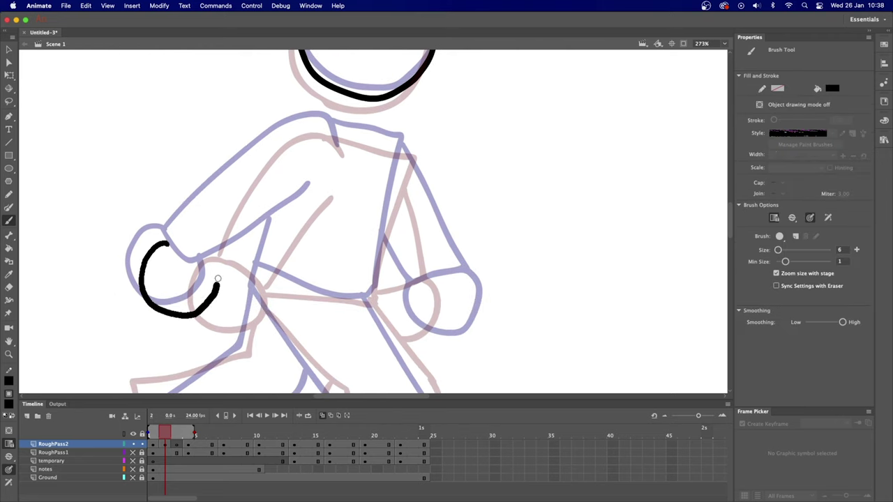
drag(217, 278, 220, 272)
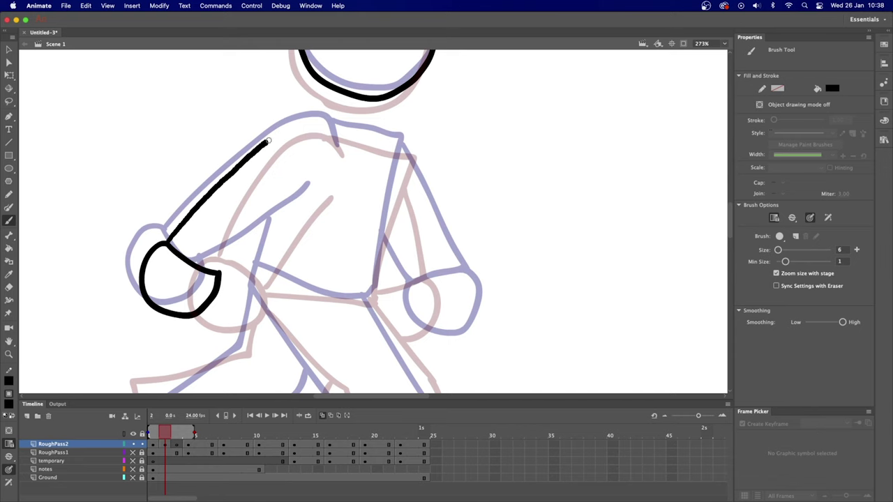
drag(321, 124, 332, 139)
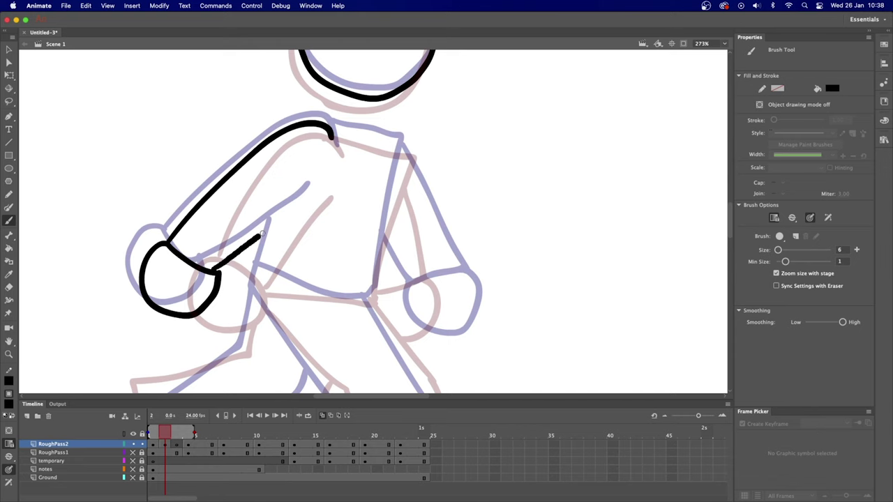
drag(262, 233, 315, 168)
scroll(439, 260, down, 1)
key(super+z)
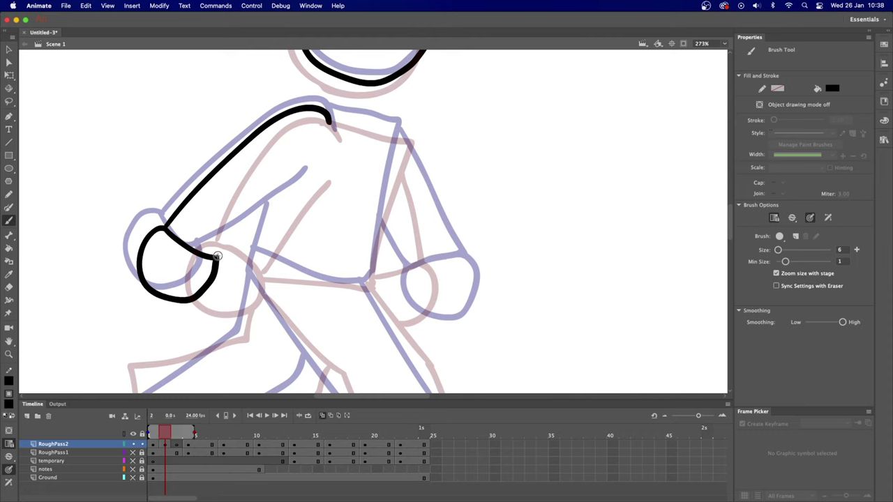
drag(273, 212, 308, 176)
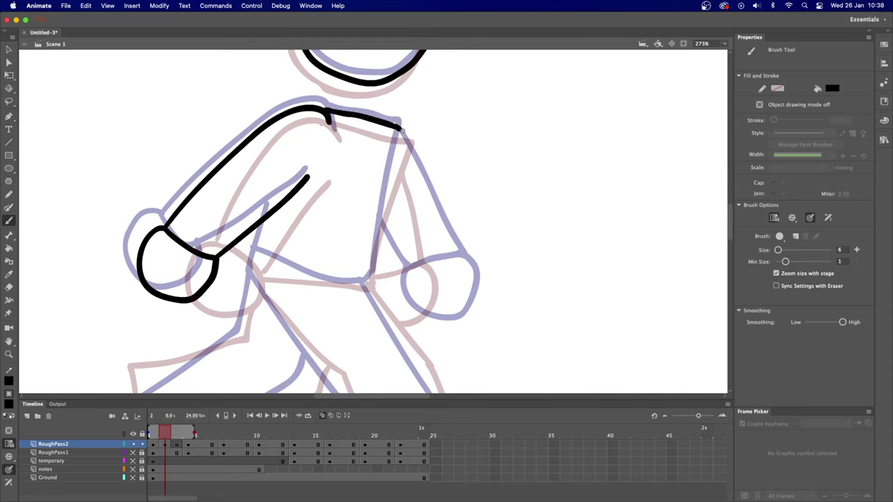
drag(372, 263, 371, 276)
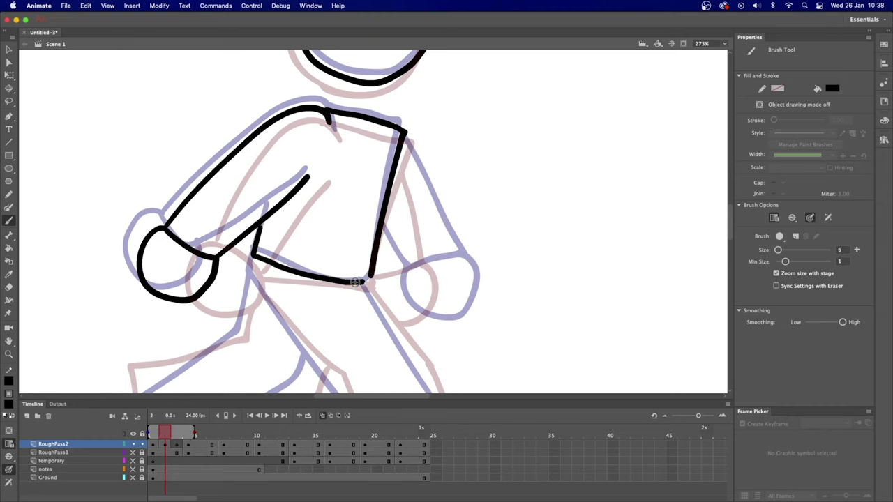
drag(366, 290, 461, 187)
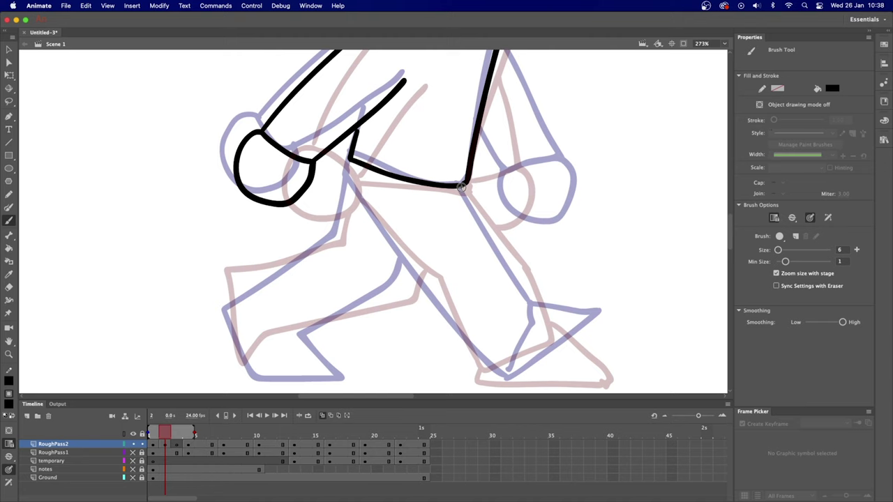
On frame 3, draw the near hand and both edges of the near arm between the frame 2 and frame 4 poses.
drag(172, 433, 178, 423)
drag(344, 267, 320, 301)
key(b)
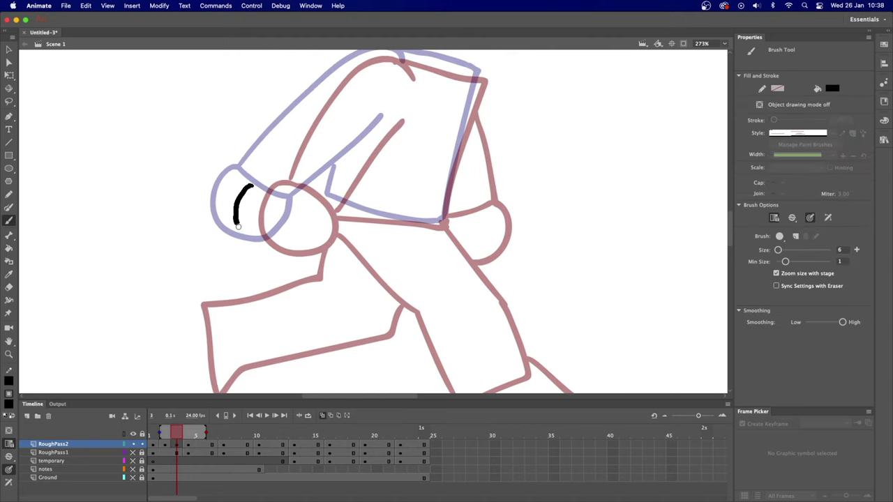
drag(305, 230, 311, 209)
drag(256, 189, 311, 210)
drag(365, 211, 318, 268)
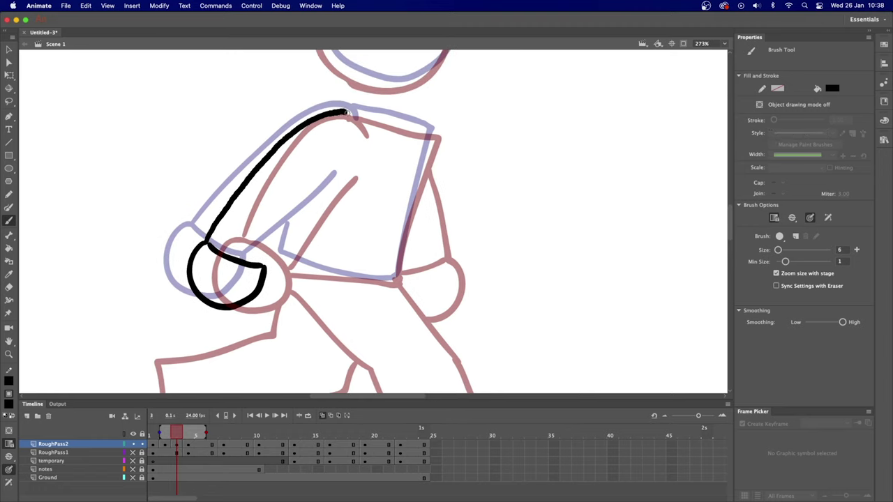
drag(264, 269, 342, 168)
Draw the head circle, the shoulder end of the near arm and the torso outline on frame 3.
scroll(351, 80, up, 10)
scroll(351, 79, right, 3)
mouse_move(277, 139)
mouse_down()
mouse_move(355, 81)
mouse_move(370, 222)
mouse_move(278, 138)
mouse_up()
drag(311, 252, 319, 171)
drag(319, 174, 401, 196)
drag(401, 197, 365, 337)
drag(246, 315, 365, 340)
drag(365, 340, 393, 184)
Add an ankle line to the rear leg on frame 1 and draw the inbetween rear leg and foot on frame 2.
drag(177, 435, 153, 436)
drag(153, 314, 228, 337)
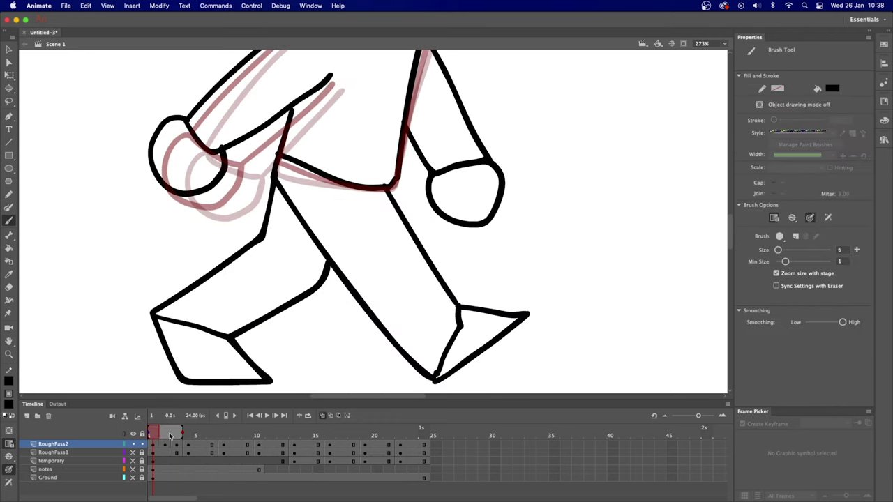
click(169, 436)
scroll(161, 250, down, 3)
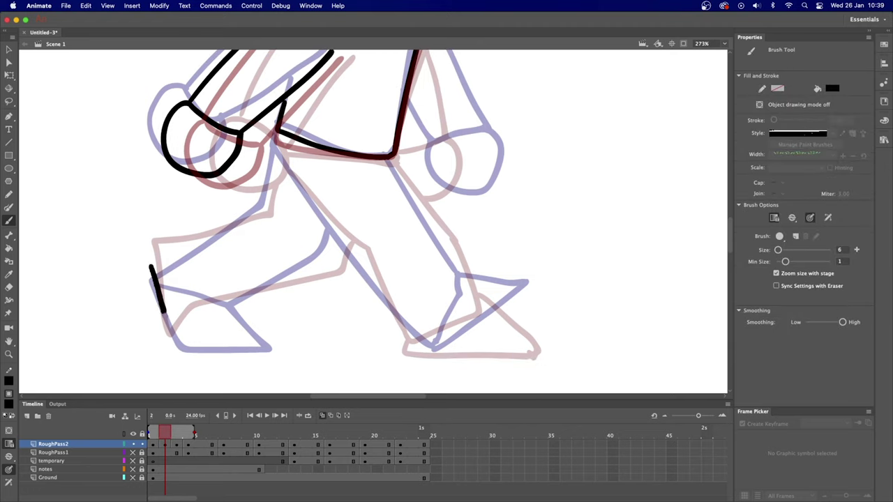
mouse_move(165, 314)
mouse_down()
mouse_move(230, 322)
mouse_move(223, 304)
mouse_up()
drag(151, 265, 271, 202)
drag(222, 302, 325, 267)
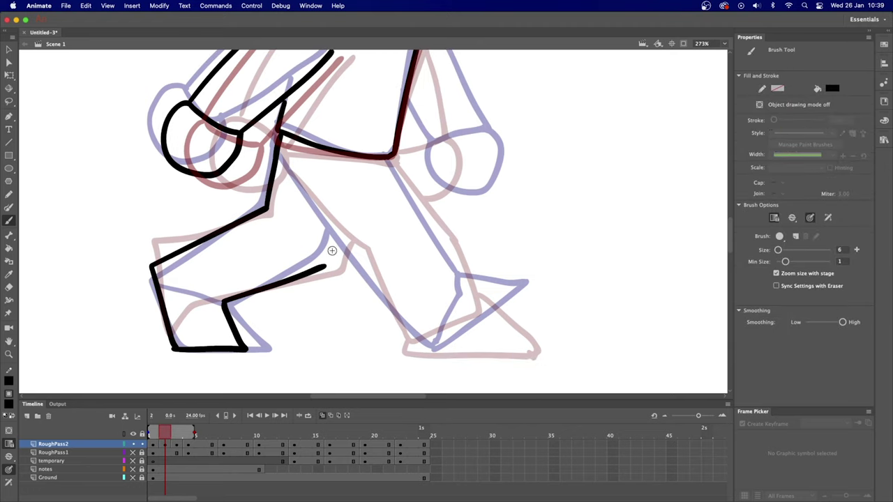
Draw the front leg on frame 2 from the hip to the heel, with its ankle line and partly lowered foot.
drag(389, 160, 441, 238)
mouse_move(280, 145)
mouse_down()
mouse_move(421, 354)
mouse_move(528, 319)
mouse_up()
drag(441, 238, 464, 269)
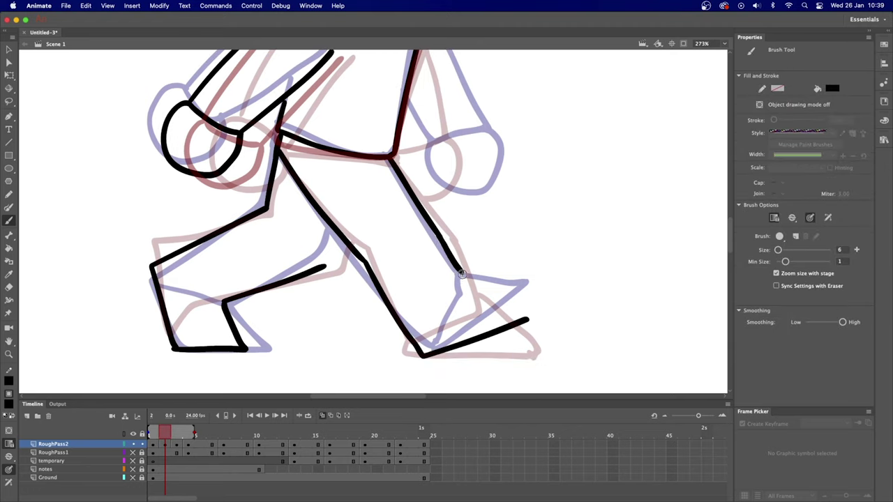
drag(422, 354, 464, 267)
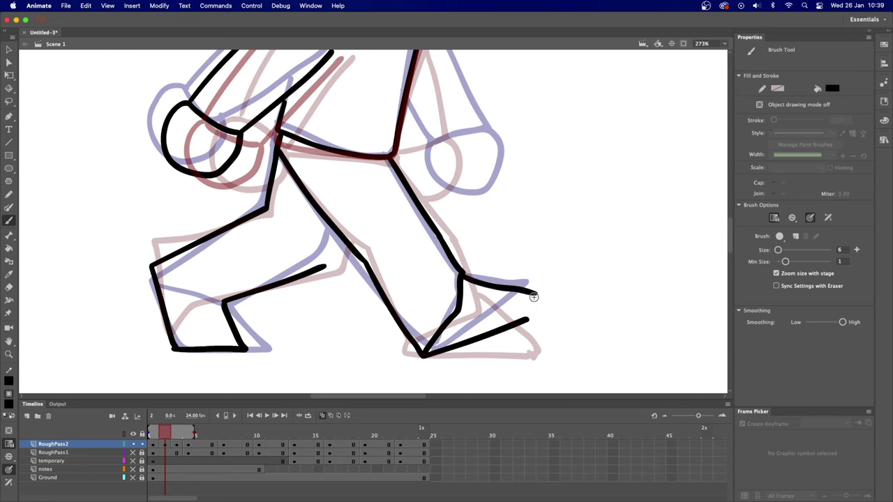
drag(533, 297, 526, 319)
Draw the far hand and far arm on frame 2 and extend the rear thigh's lower edge up to the front leg.
drag(559, 262, 522, 343)
mouse_move(384, 233)
mouse_down()
mouse_move(450, 238)
mouse_move(377, 221)
mouse_move(437, 218)
mouse_up()
drag(368, 194, 438, 218)
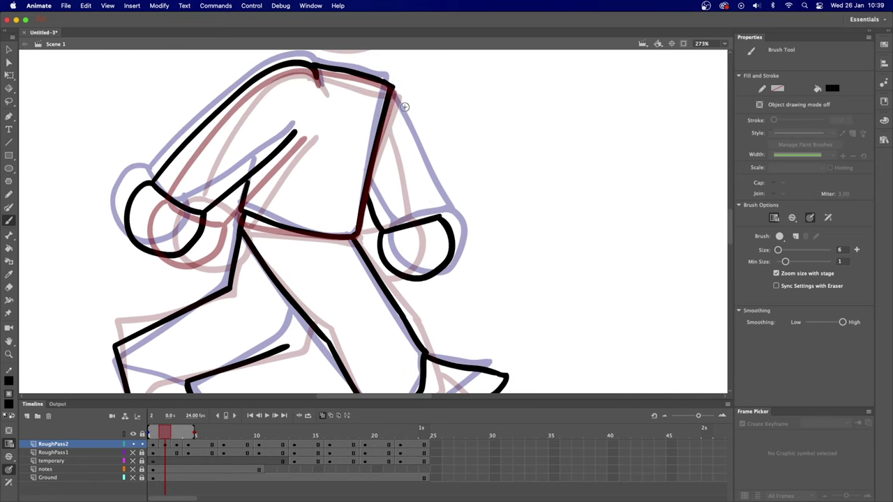
drag(395, 95, 439, 215)
drag(286, 346, 308, 314)
On frame 3, draw the far arm with its wrist line in front of the torso.
mouse_move(405, 181)
mouse_down()
mouse_move(388, 300)
mouse_move(372, 223)
mouse_move(348, 206)
mouse_up()
key(.)
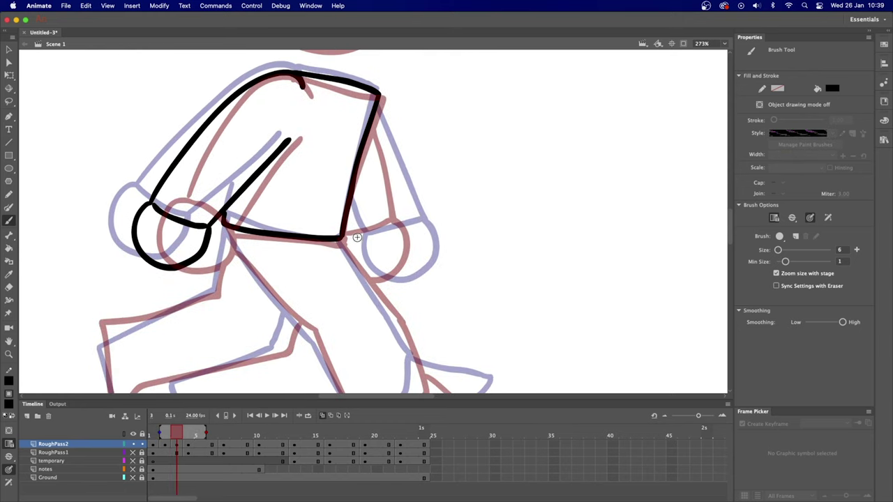
drag(350, 237, 406, 217)
drag(376, 112, 404, 214)
drag(346, 223, 350, 237)
Draw the back and front edges of the front leg on frame 3, from the hips down to the foot.
drag(310, 208, 309, 179)
drag(228, 202, 311, 302)
drag(337, 271, 318, 216)
drag(293, 248, 341, 348)
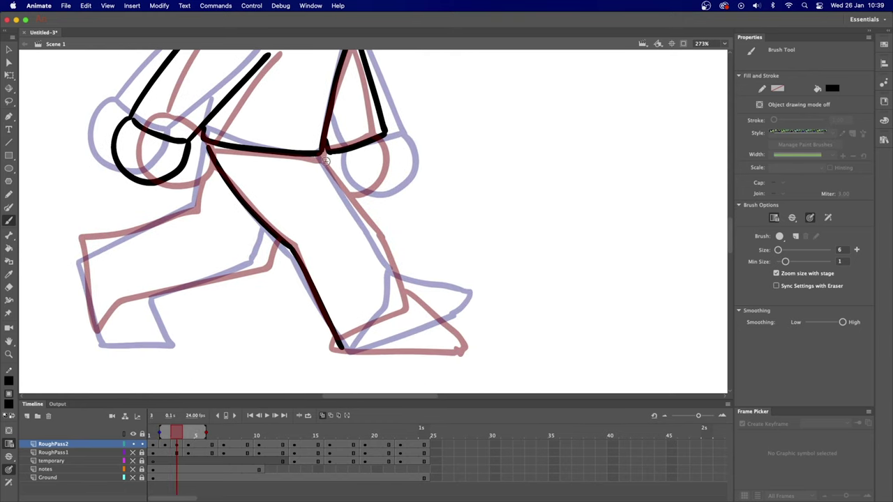
mouse_move(325, 160)
mouse_down()
mouse_move(395, 296)
mouse_move(371, 311)
mouse_up()
scroll(372, 311, up, 2)
Turn off onion skinning, then scrub and play the animation from frame 1 to check the new inbetweens.
click(201, 438)
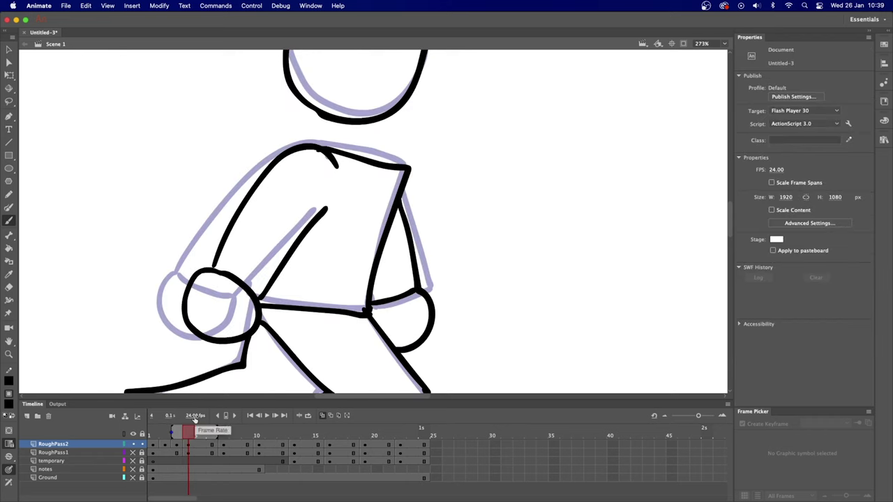
key(super+minus)
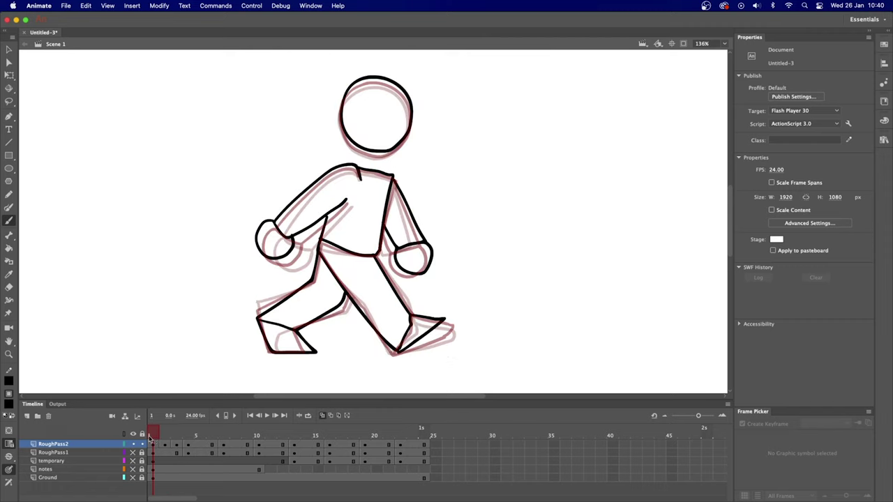
drag(149, 438, 189, 436)
click(324, 416)
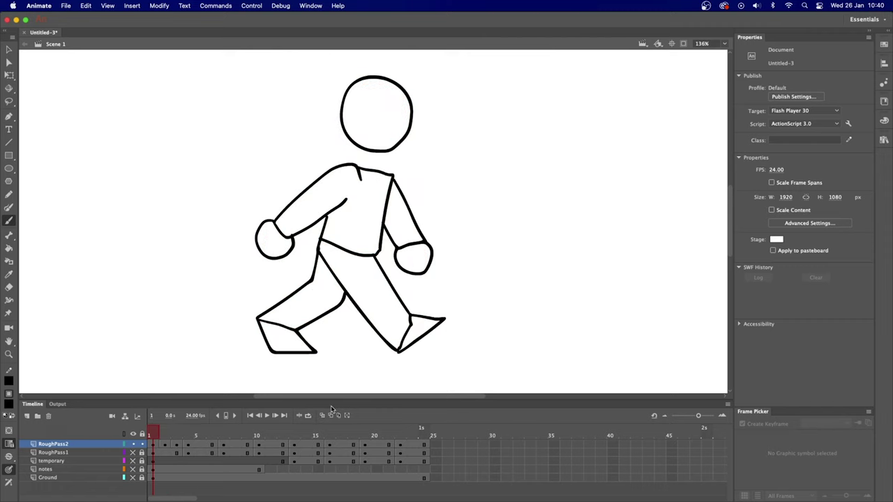
mouse_move(176, 438)
mouse_down()
mouse_move(168, 438)
mouse_move(187, 438)
mouse_move(155, 439)
mouse_up()
mouse_move(152, 443)
mouse_down()
mouse_move(189, 438)
mouse_move(143, 441)
mouse_up()
key(Return)
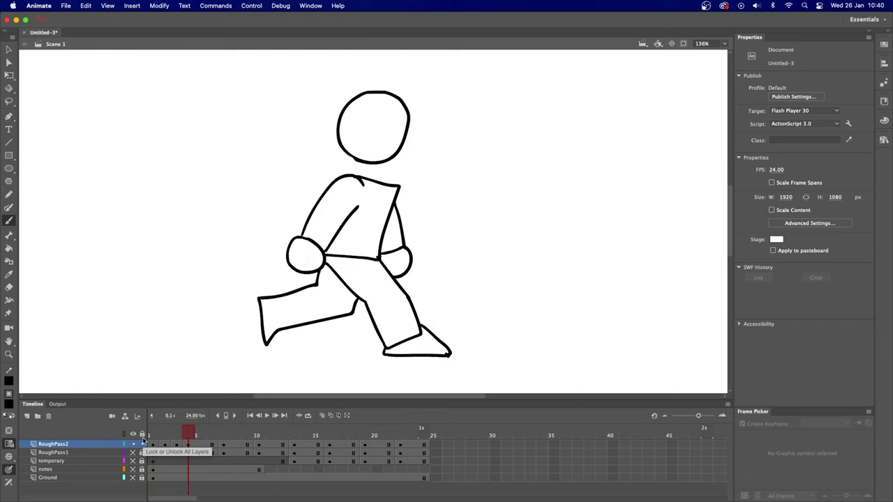
Turn on onion skinning and draw the missing inbetween poses on RoughPass2, from frame 5 through frame 23.
click(201, 444)
click(323, 415)
mouse_move(358, 89)
mouse_down()
mouse_move(351, 154)
mouse_move(359, 90)
mouse_up()
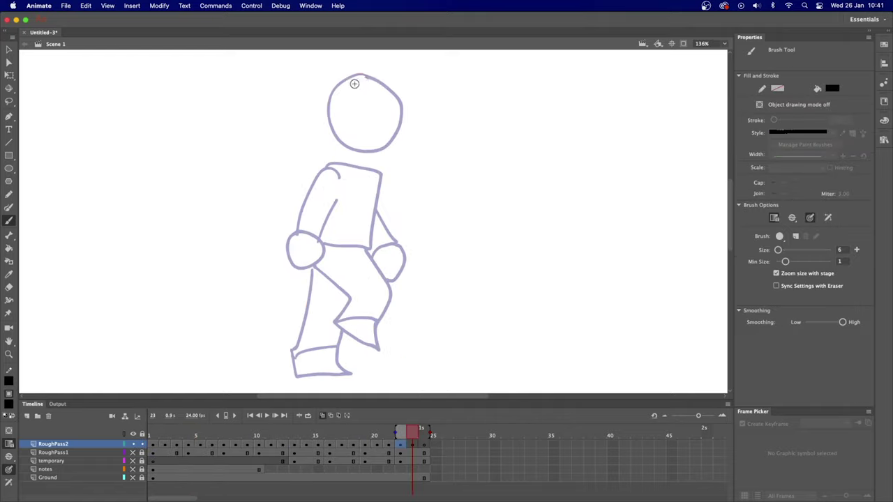
click(212, 445)
drag(318, 266, 310, 268)
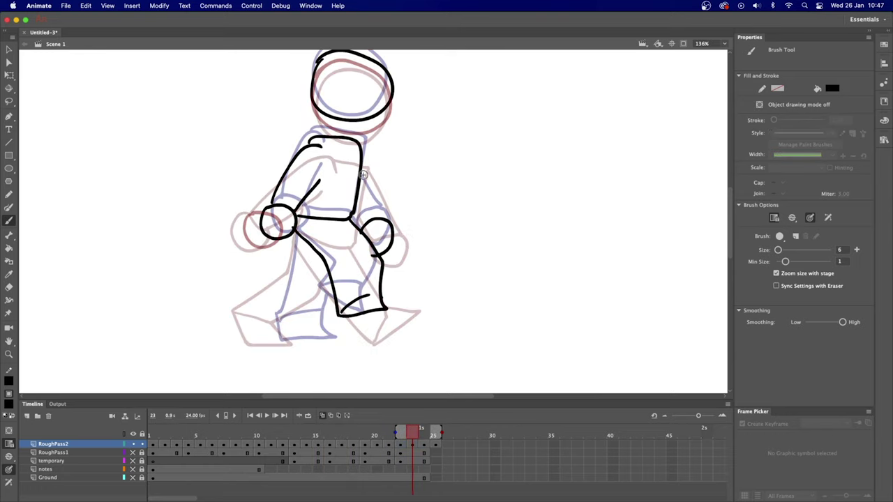
Play the whole walk cycle from frame 1 at 68% zoom to check the completed inbetweens.
click(155, 430)
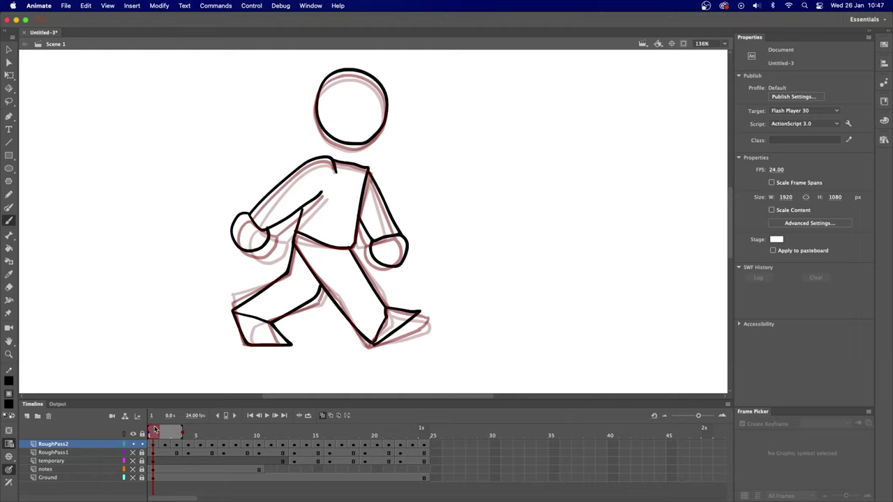
key(super+minus)
key(Return)
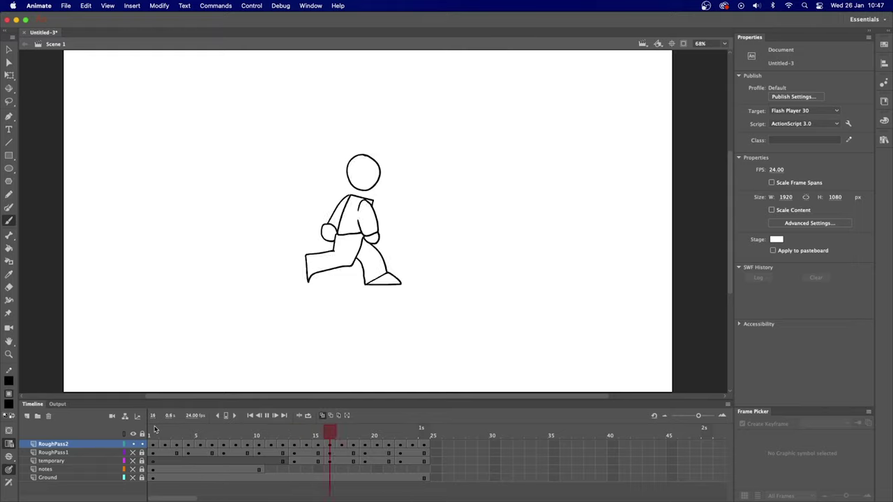
key(Return)
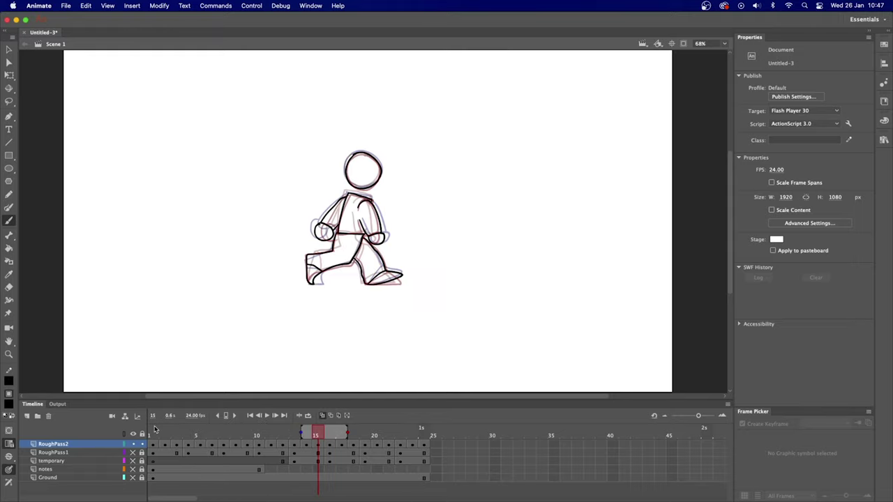
Duplicate RoughPass2's frame 1 to frame 25 and extend the onion-skin range to it as a reference for frames 22 and 23.
drag(401, 433, 424, 435)
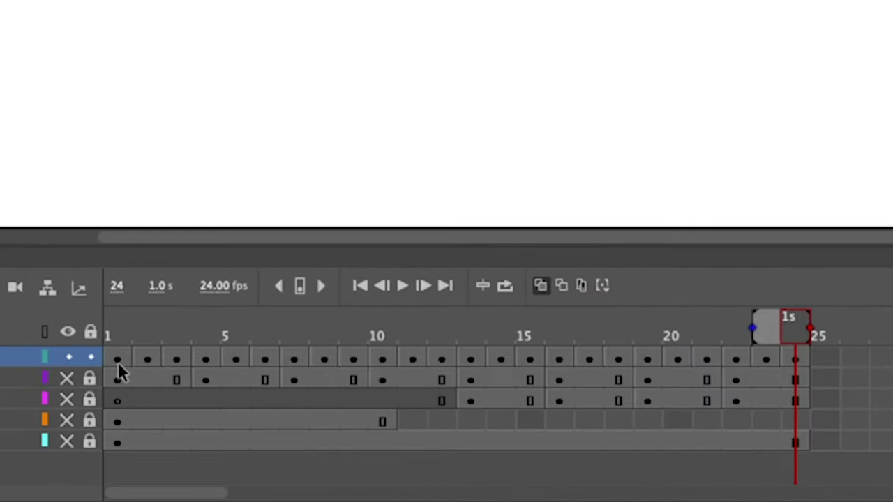
click(153, 444)
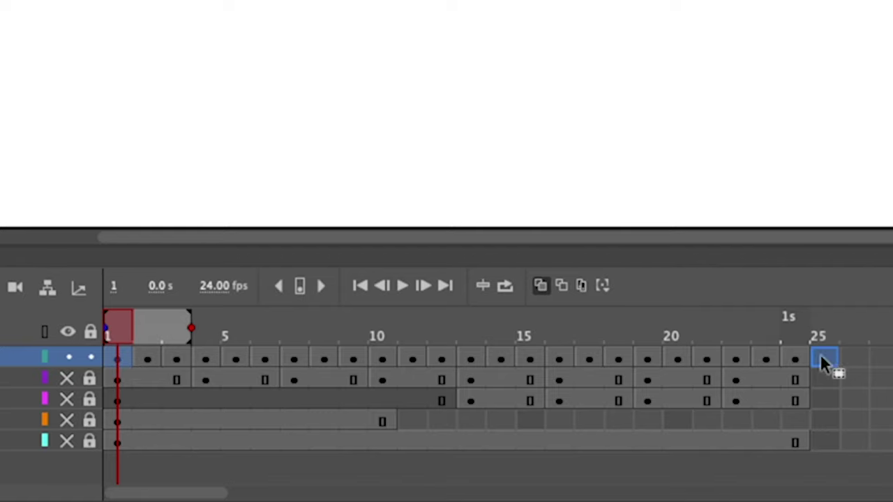
drag(820, 355, 835, 334)
click(736, 332)
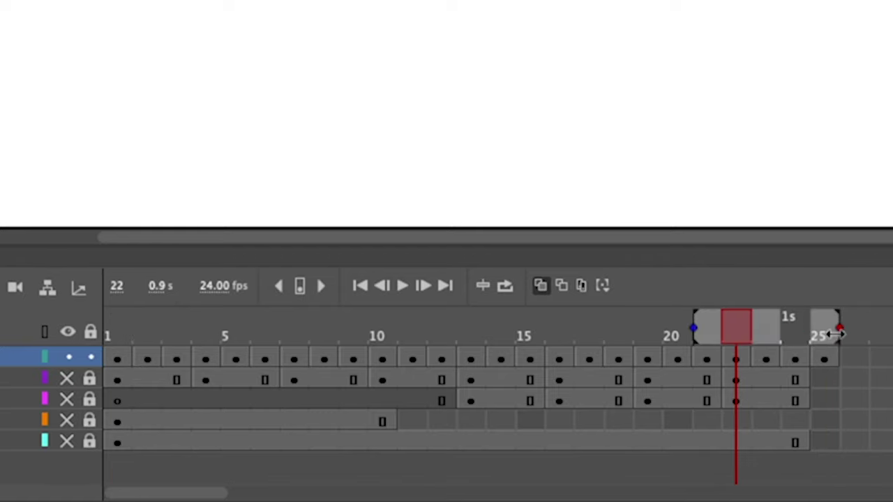
click(766, 339)
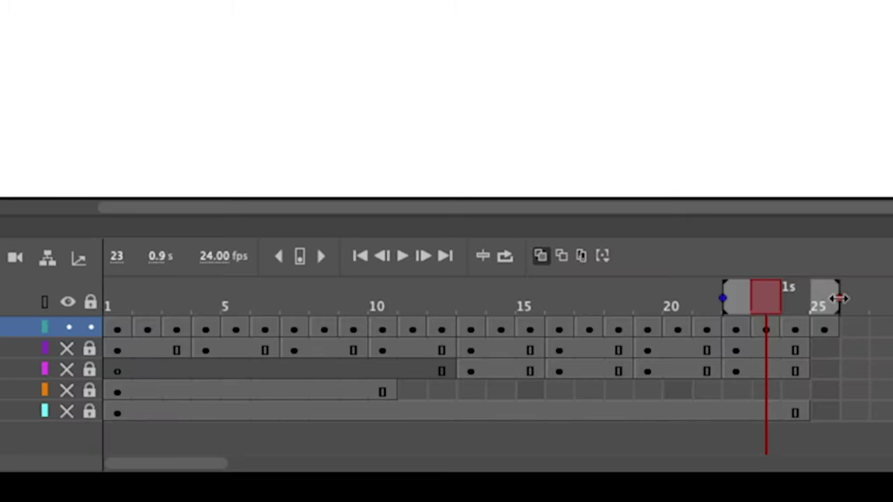
Remove the duplicate frame 25 from RoughPass2 and play the walk cycle from frame 1.
click(828, 329)
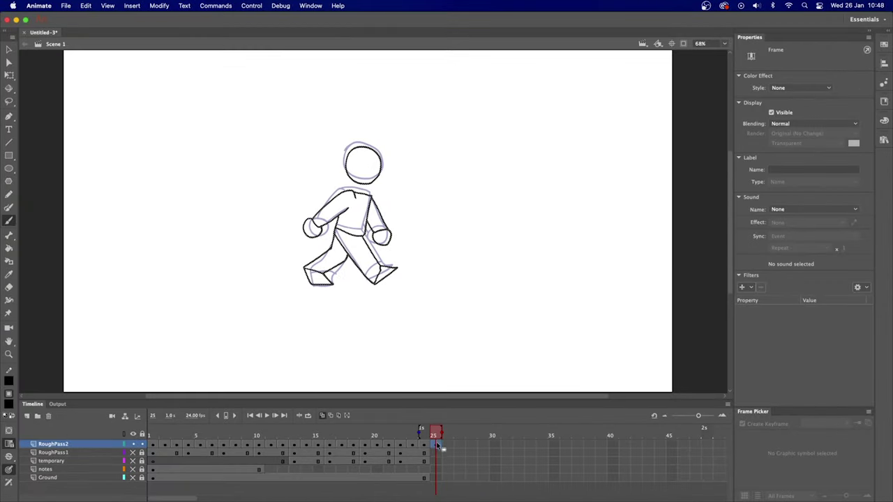
right_click(438, 447)
click(480, 284)
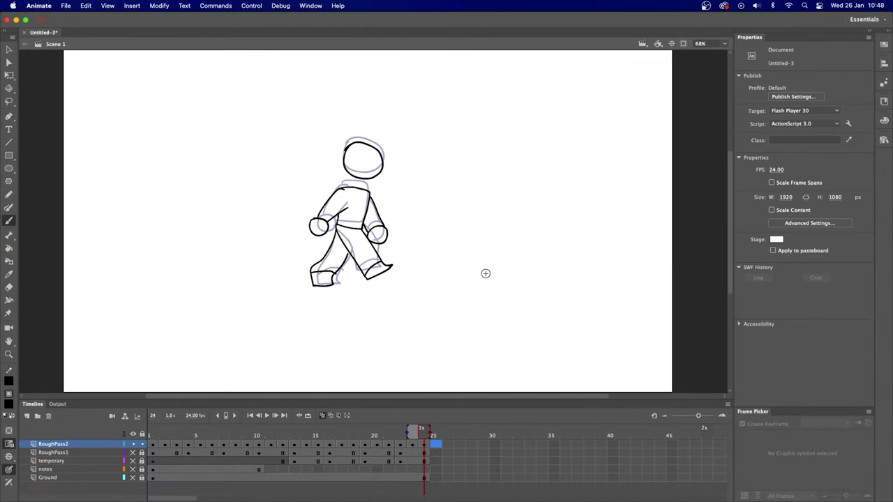
click(158, 436)
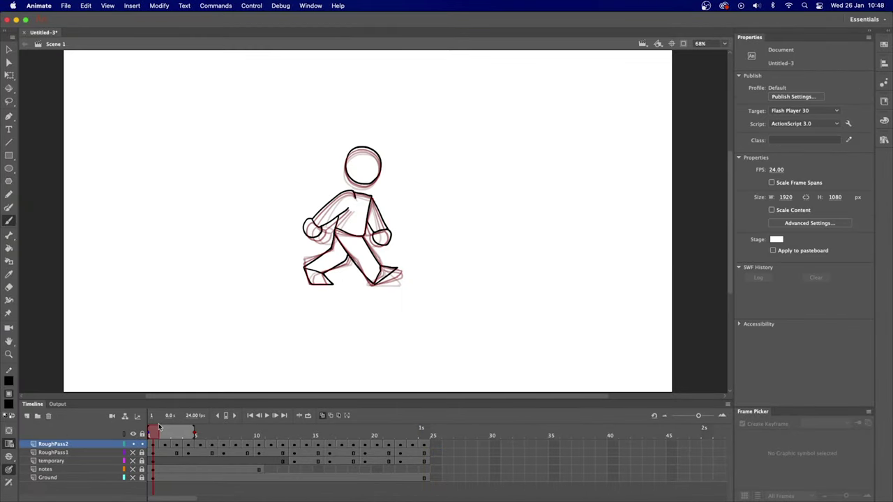
key(Return)
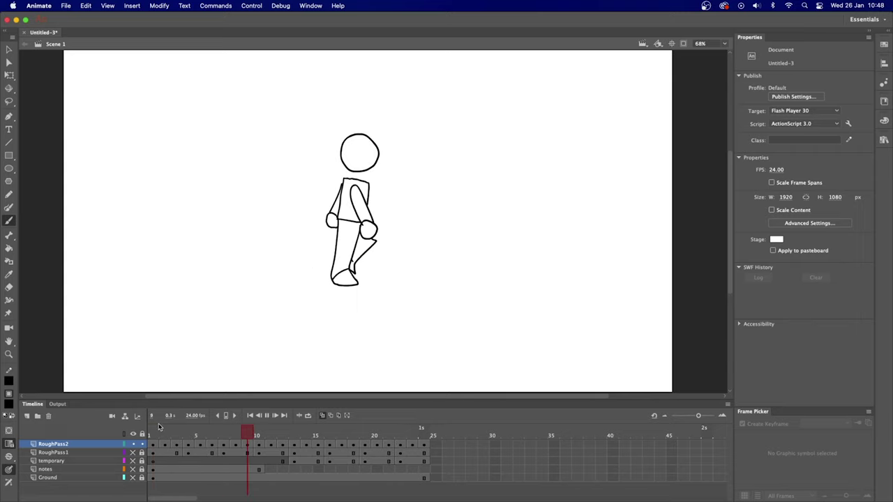